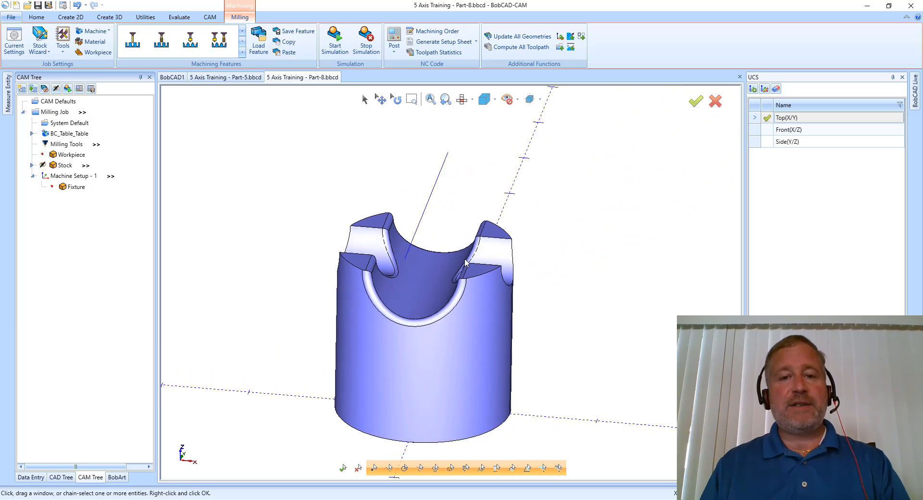
# Examine the cylindrical part and its top cutouts from several angles, including the standard front and right side views
pyautogui.scroll(3, 462, 260)
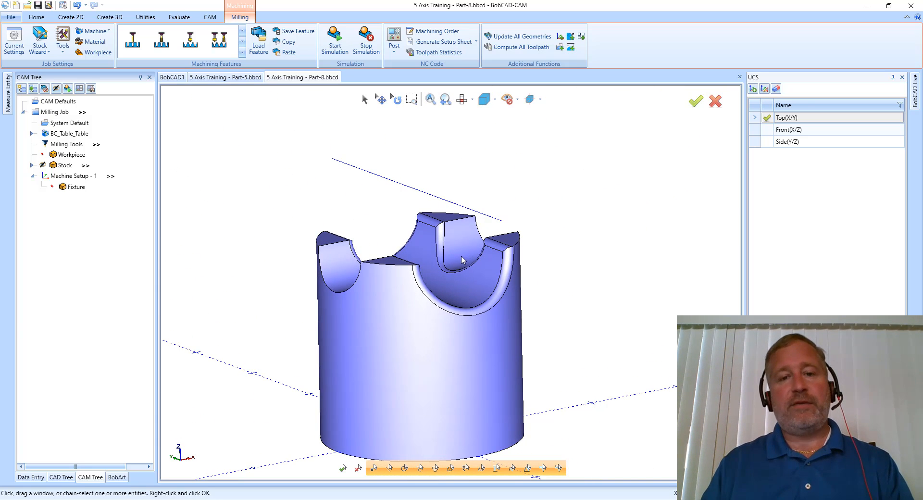
pyautogui.scroll(2, 461, 256)
pyautogui.moveTo(462, 256); pyautogui.dragTo(319, 237, button='middle')
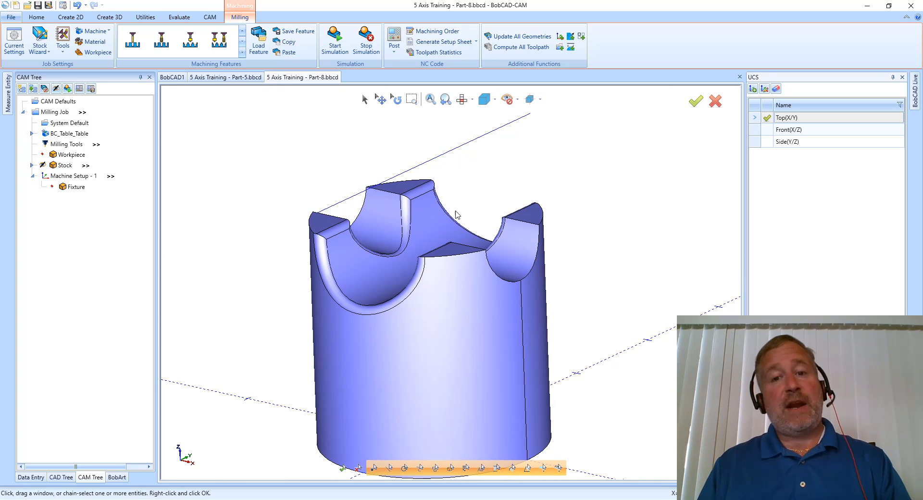
pyautogui.moveTo(461, 243); pyautogui.dragTo(463, 243, button='middle')
pyautogui.scroll(-3, 463, 243)
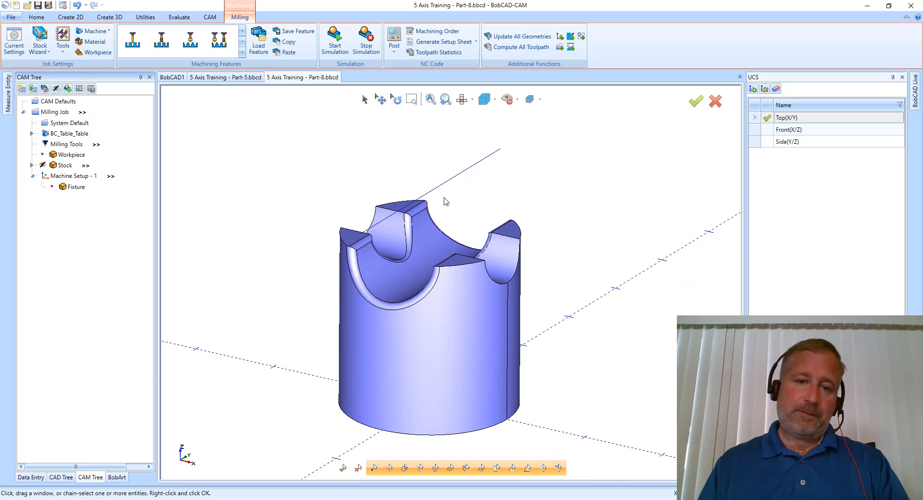
pyautogui.moveTo(410, 221); pyautogui.dragTo(550, 181, button='middle')
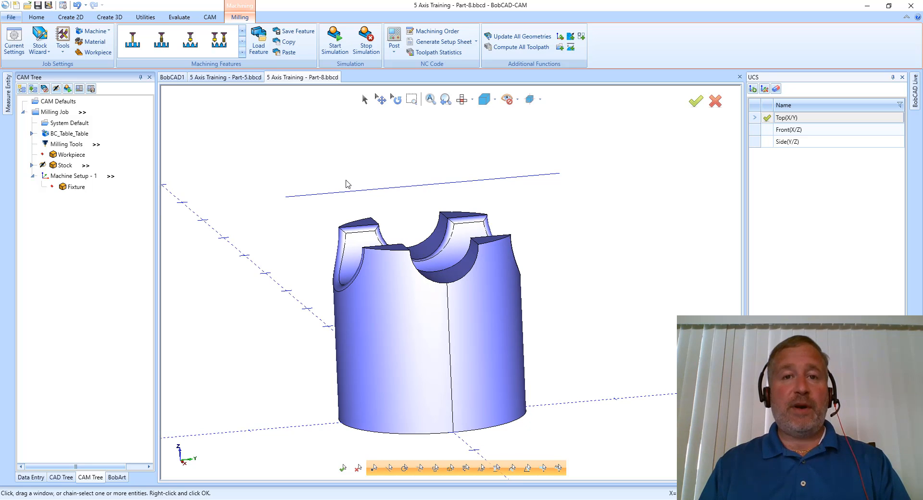
pyautogui.moveTo(346, 184)
pyautogui.mouseDown(button='middle')
pyautogui.moveTo(475, 136)
pyautogui.moveTo(355, 183)
pyautogui.moveTo(304, 176)
pyautogui.moveTo(338, 177)
pyautogui.mouseUp(button='middle')
pyautogui.click(472, 99)
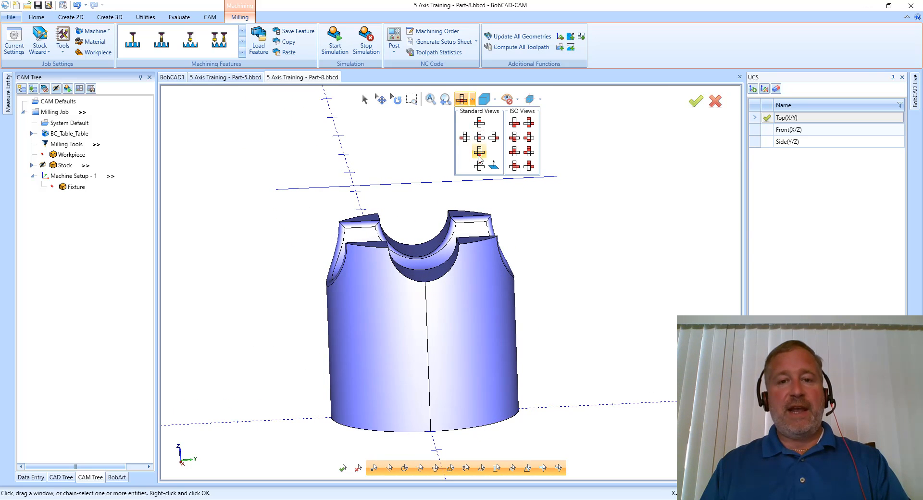
pyautogui.click(476, 138)
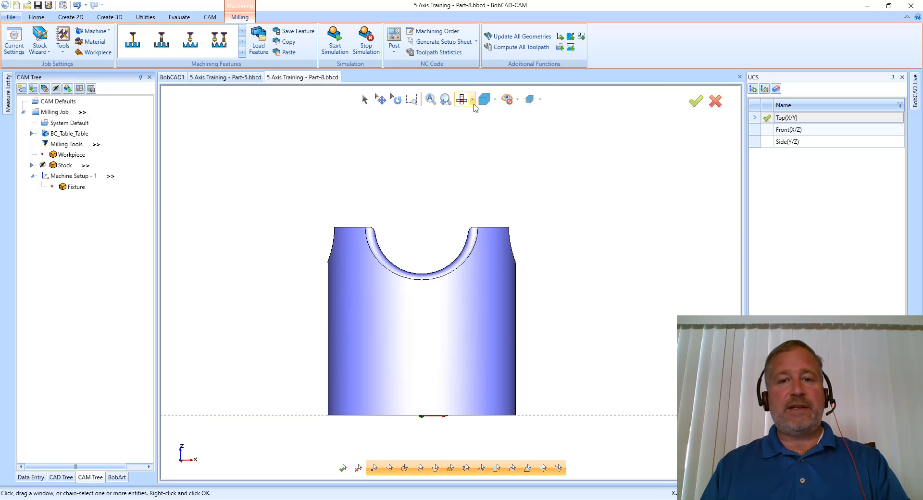
pyautogui.click(472, 99)
pyautogui.click(493, 136)
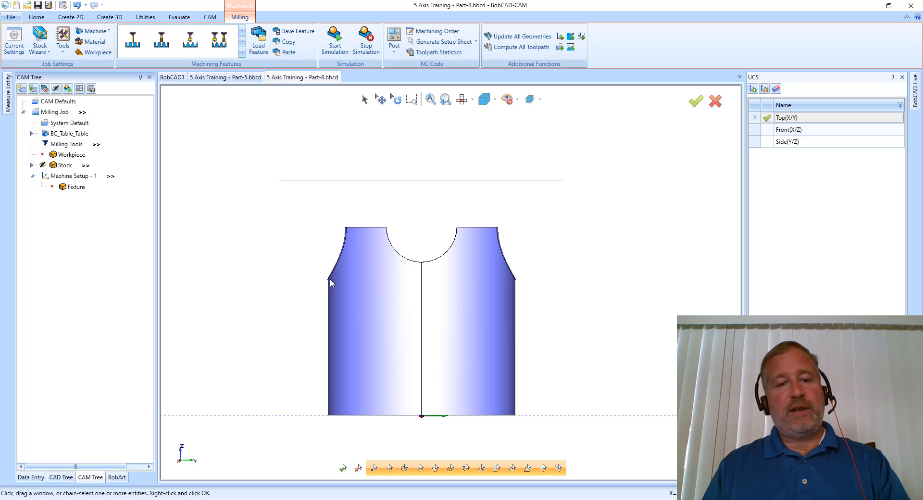
# Inspect the filleted edge around the top cutouts up close, including the corners where the fillets meet
pyautogui.moveTo(330, 279); pyautogui.dragTo(336, 292, button='middle')
pyautogui.scroll(-3, 335, 293)
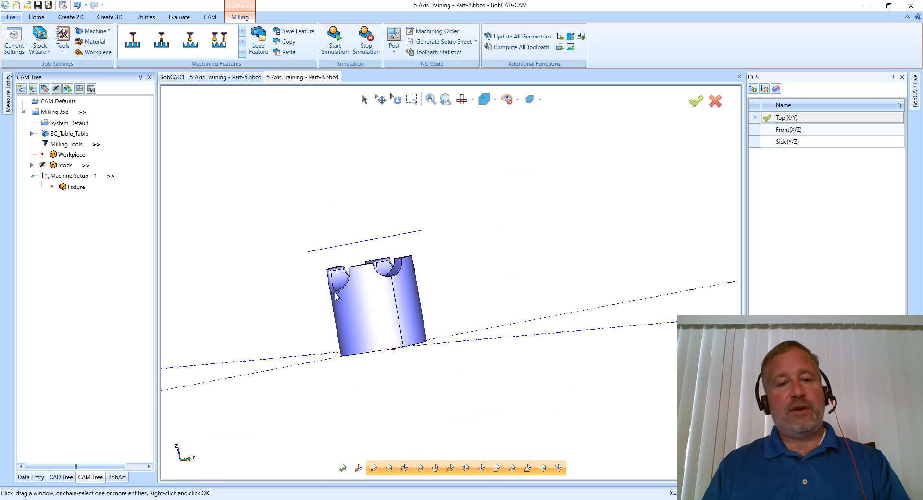
pyautogui.scroll(3, 335, 293)
pyautogui.moveTo(317, 149); pyautogui.dragTo(349, 247, button='middle')
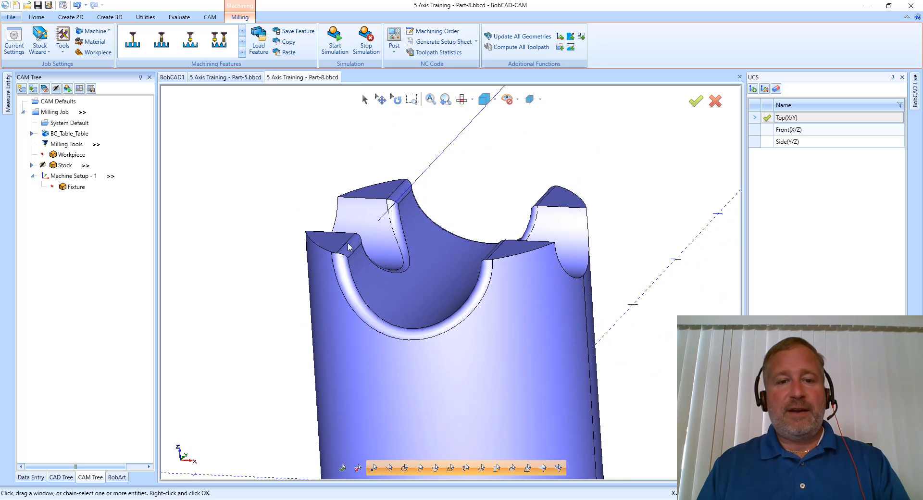
pyautogui.scroll(-5, 348, 247)
pyautogui.scroll(10, 344, 261)
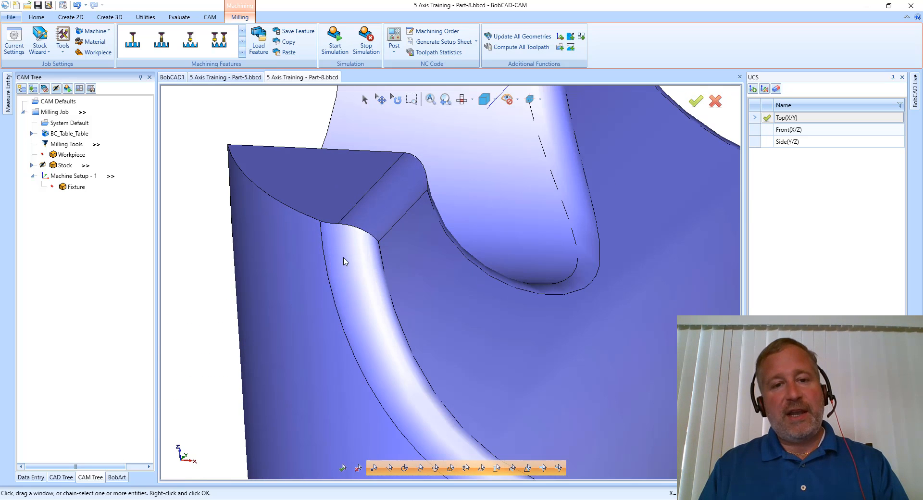
pyautogui.scroll(4, 344, 262)
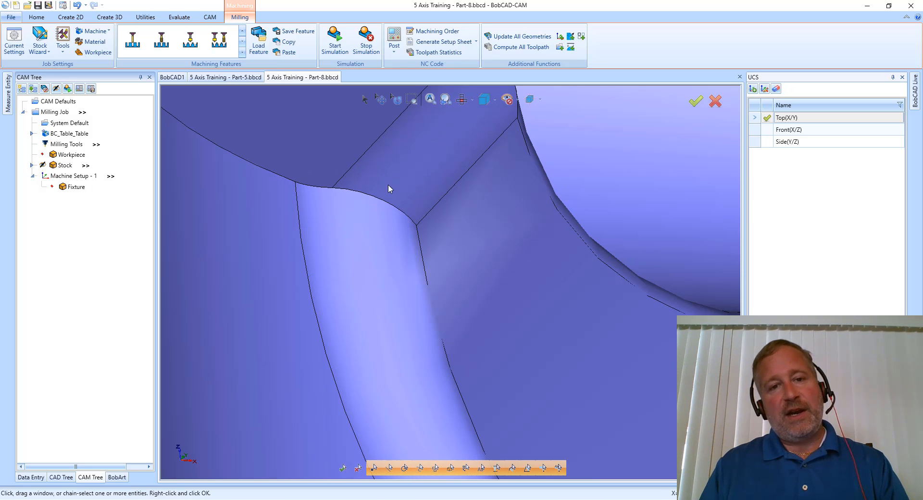
pyautogui.scroll(-8, 373, 194)
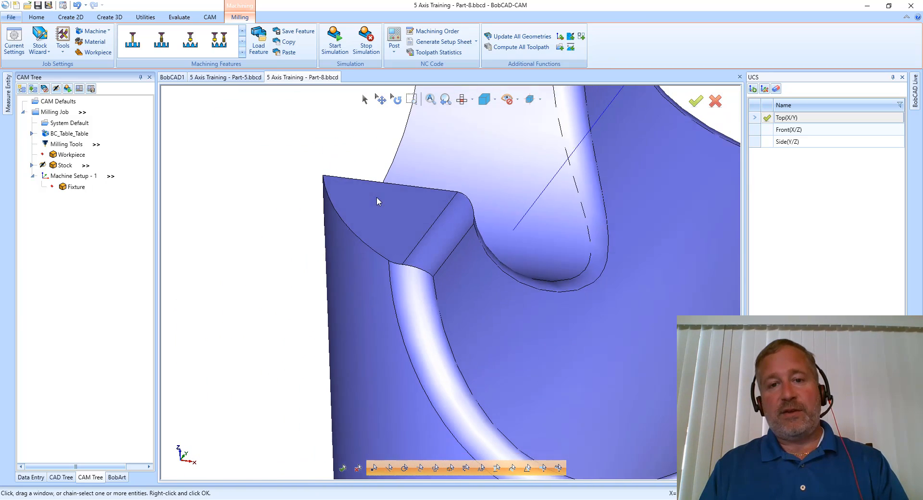
pyautogui.scroll(-1, 376, 198)
pyautogui.moveTo(457, 182); pyautogui.dragTo(543, 165, button='middle')
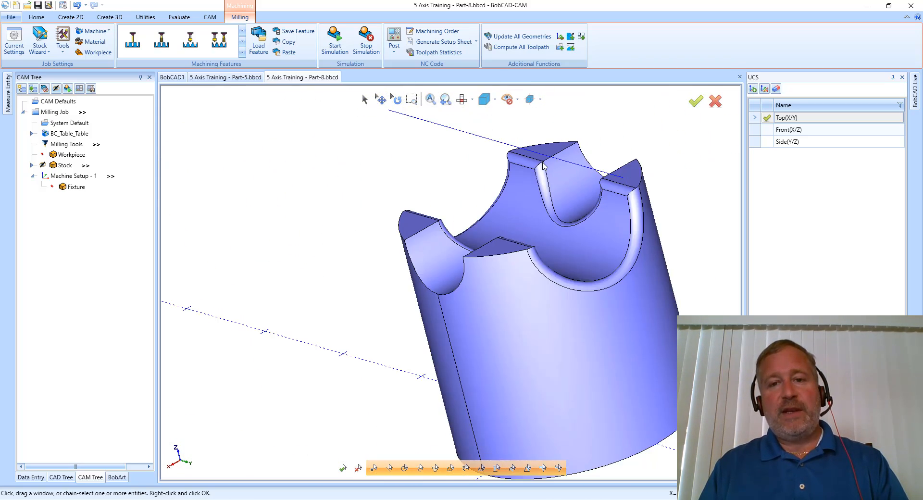
pyautogui.scroll(5, 543, 166)
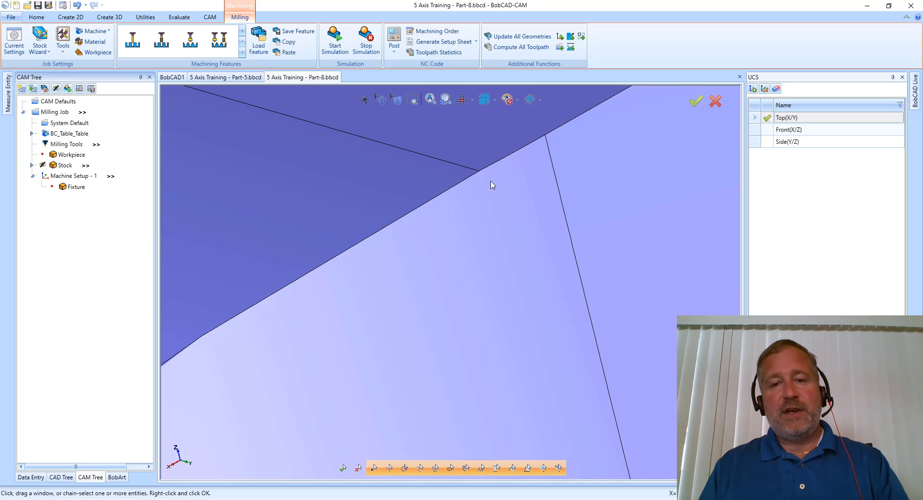
pyautogui.scroll(-6, 507, 183)
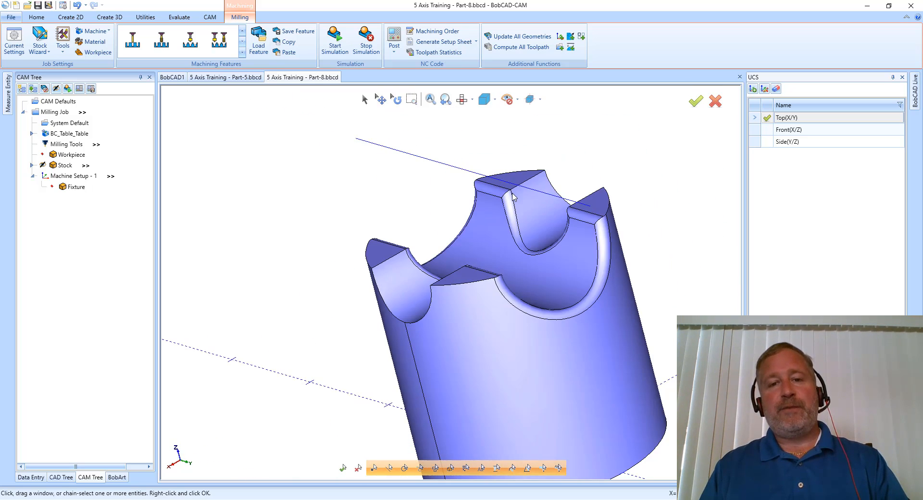
pyautogui.scroll(-2, 511, 194)
pyautogui.moveTo(512, 194); pyautogui.dragTo(404, 185, button='middle')
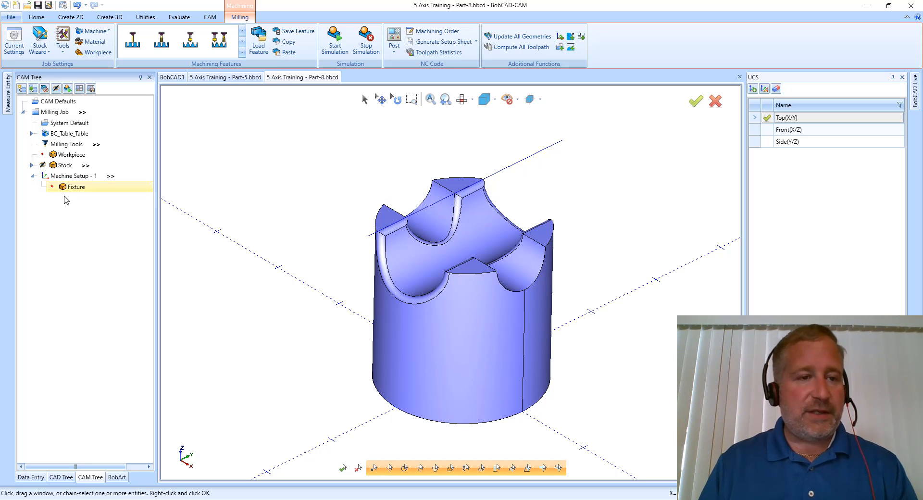
# Add a Mill Multiaxis feature to Machine Setup - 1 with the surface toolpath type Morph between 2 curves
pyautogui.rightClick(69, 176)
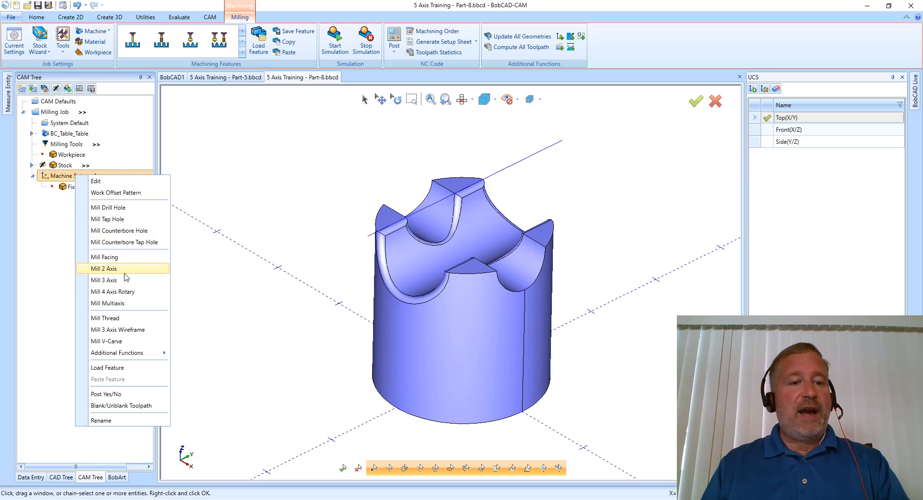
pyautogui.click(120, 304)
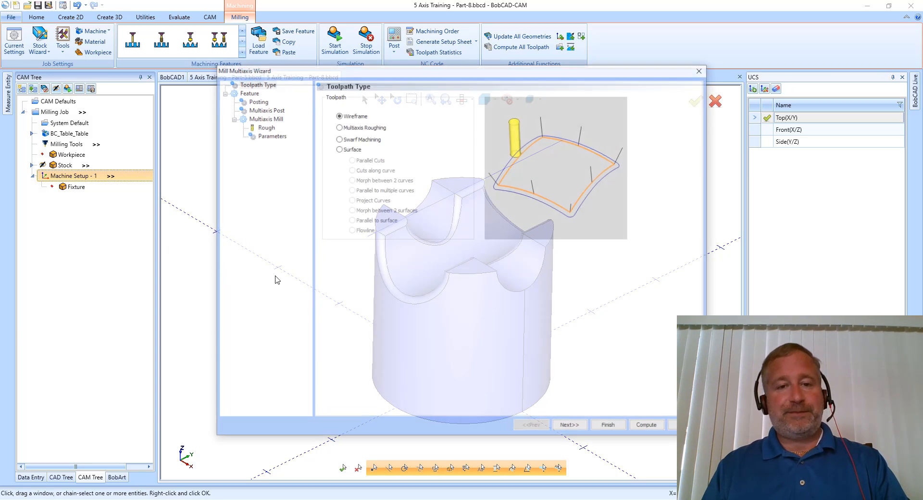
pyautogui.click(347, 150)
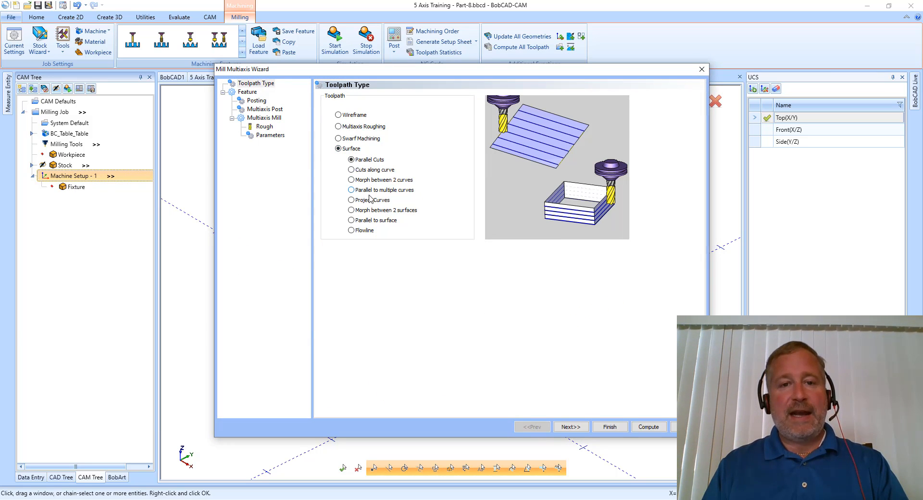
pyautogui.click(374, 178)
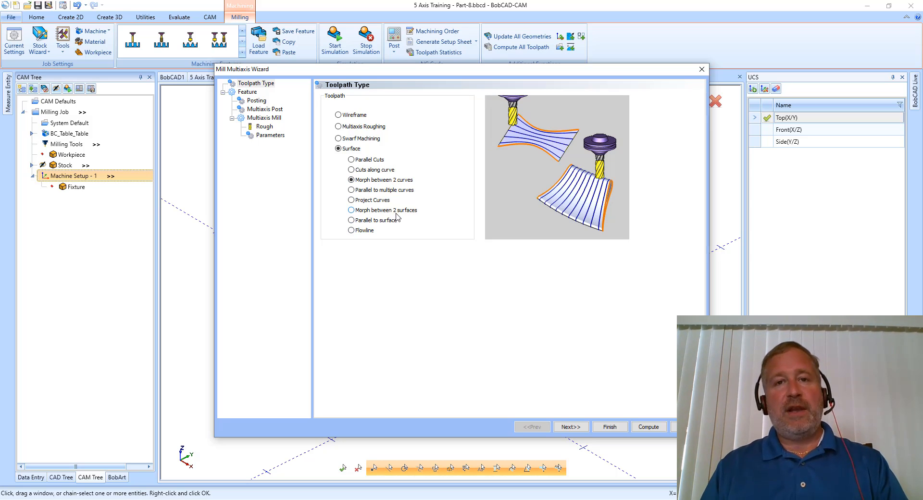
pyautogui.click(570, 426)
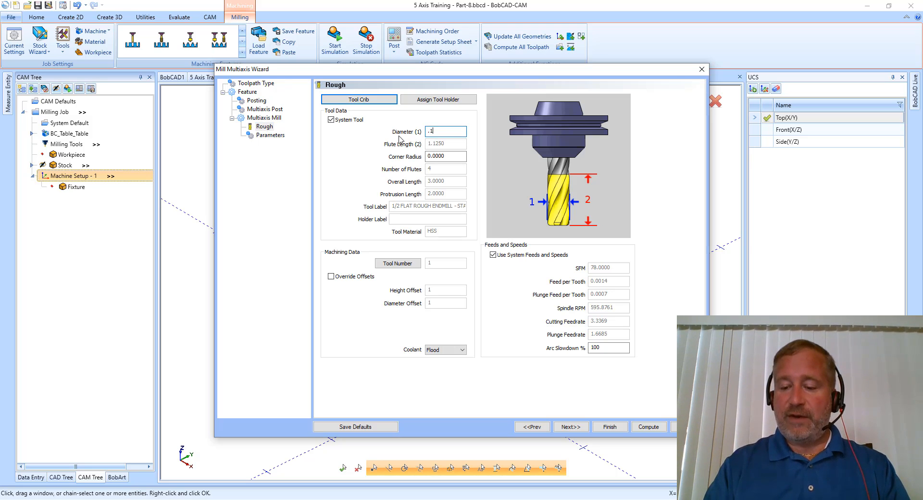
# Define the rough tool with a 0.125 diameter and 0.0625 corner radius, and assign the CAT 40 Extended Arbor holder
pyautogui.press('Tab')
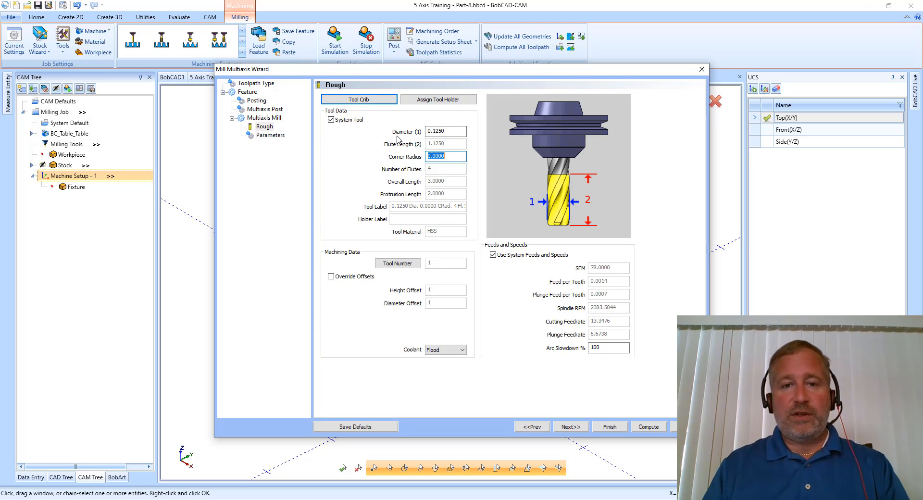
pyautogui.write('.0625')
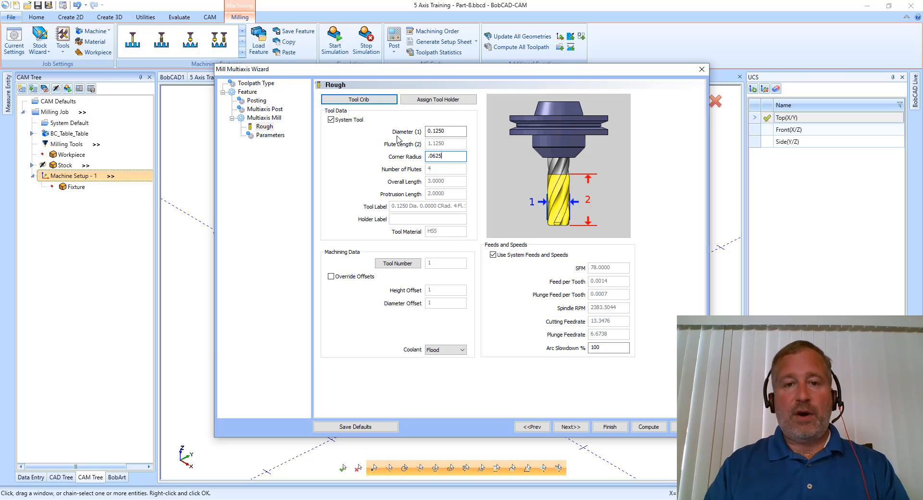
pyautogui.press('Tab')
pyautogui.click(437, 99)
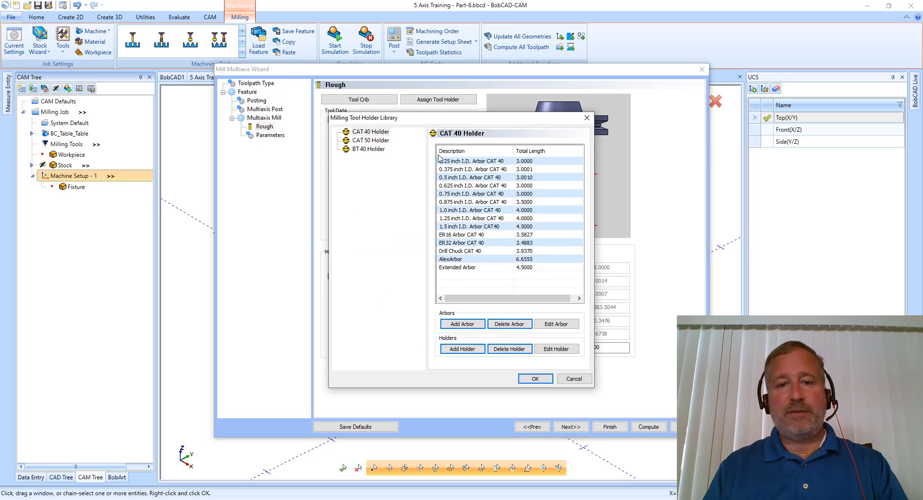
pyautogui.click(458, 268)
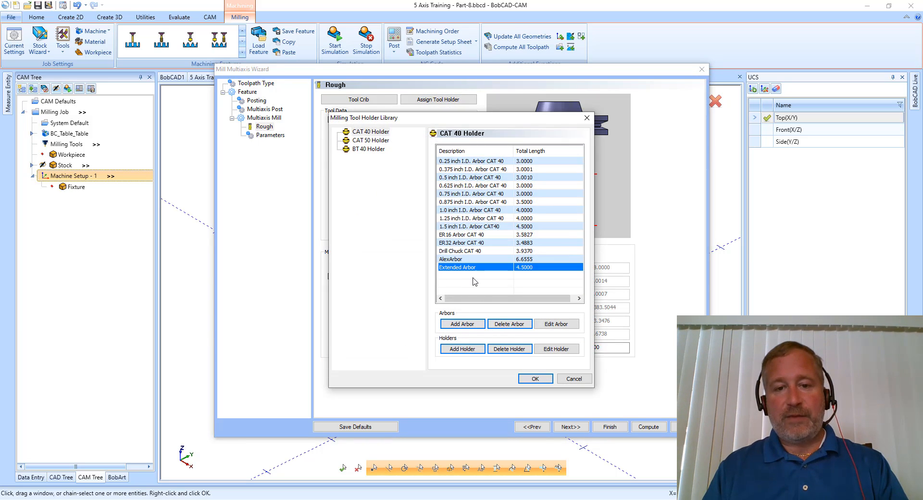
pyautogui.click(532, 378)
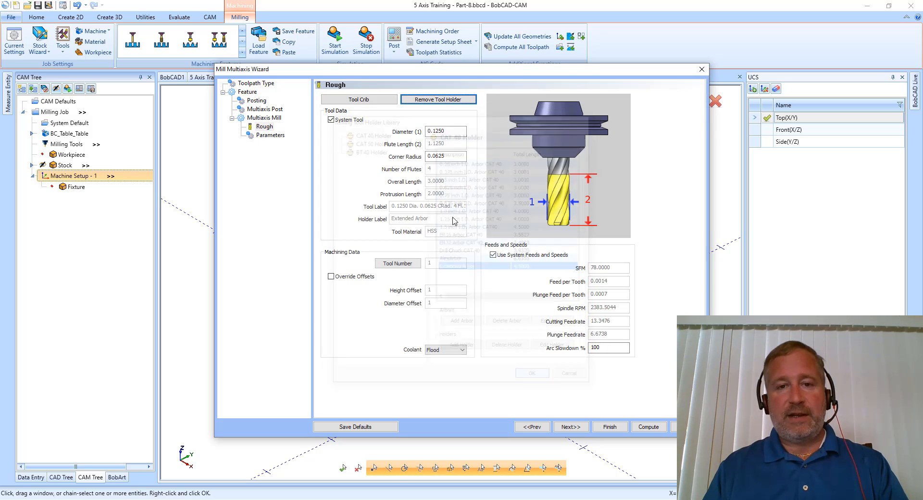
# Begin the toolpath's first curve by picking the outer fillet edges at one post: the straight edge, short corner edge and large cutout arc
pyautogui.click(270, 135)
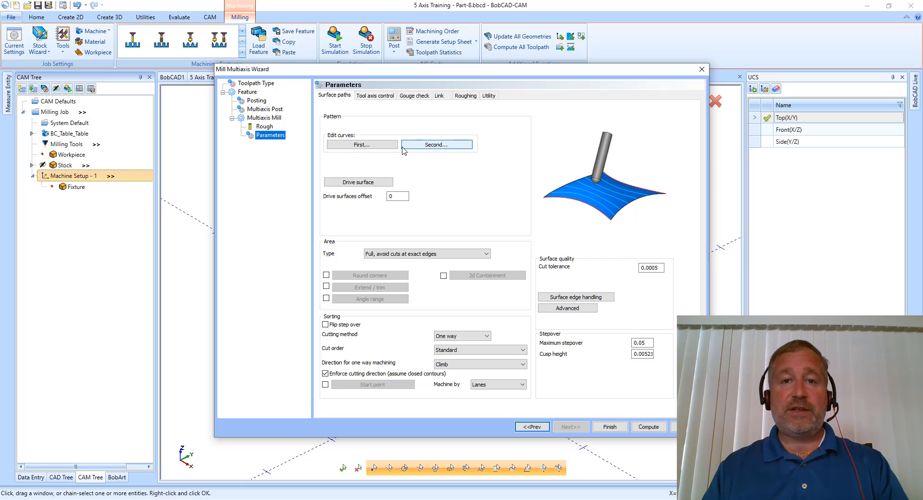
pyautogui.click(363, 145)
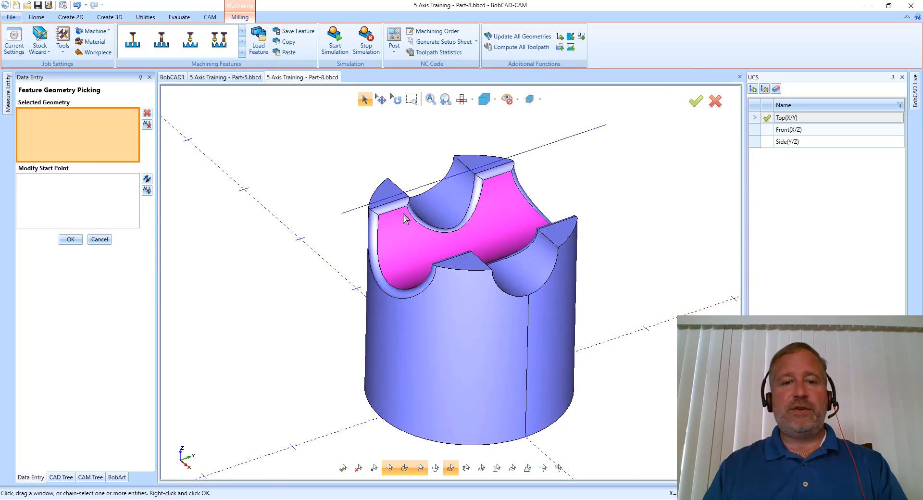
pyautogui.scroll(5, 384, 211)
pyautogui.scroll(3, 372, 154)
pyautogui.scroll(2, 371, 147)
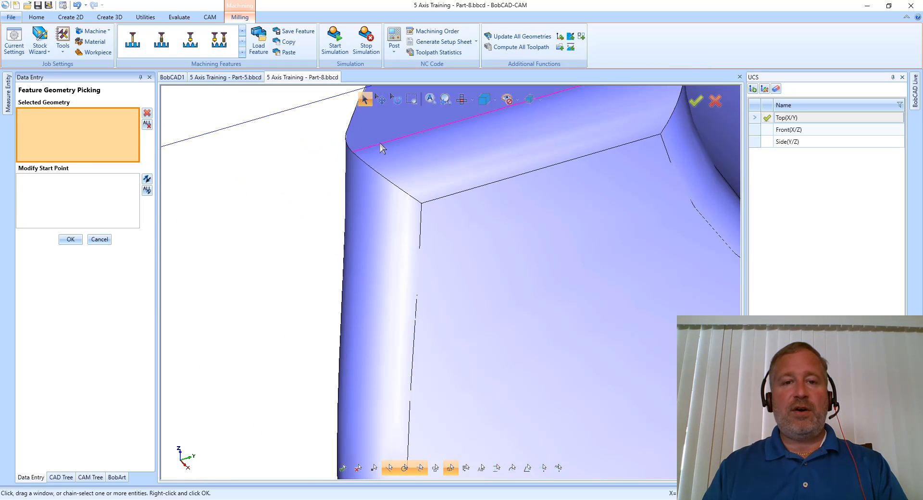
pyautogui.click(380, 149)
pyautogui.scroll(2, 398, 170)
pyautogui.moveTo(398, 170); pyautogui.dragTo(391, 319, button='middle')
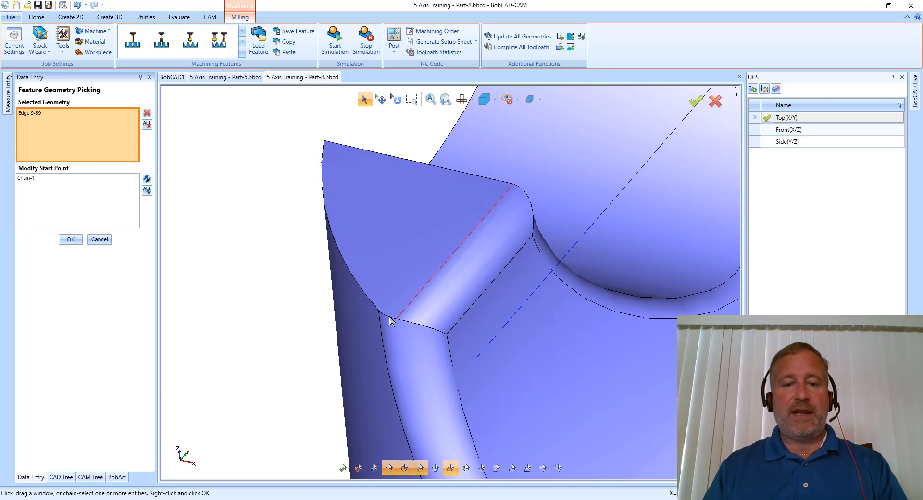
pyautogui.click(383, 332)
pyautogui.click(383, 338)
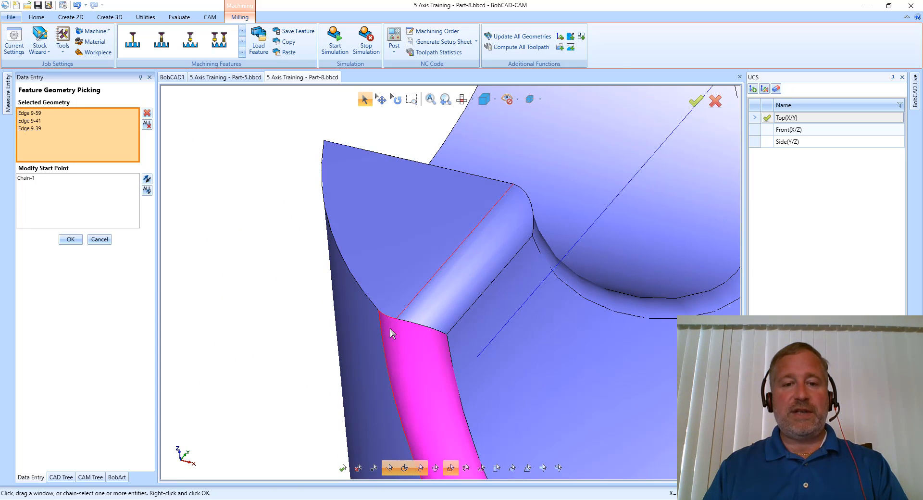
# Extend the first curve along the next post with the short corner edges, straight outer fillet edge and adjoining cutout edge
pyautogui.scroll(3, 396, 335)
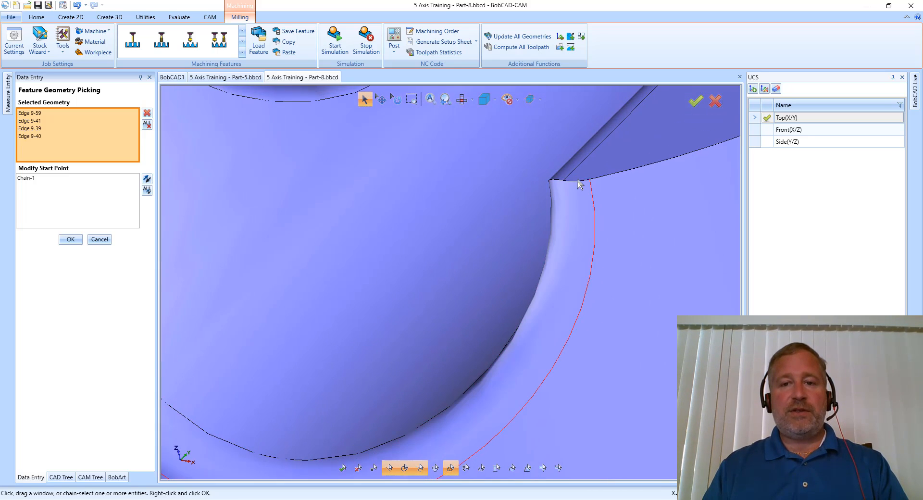
pyautogui.click(585, 166)
pyautogui.scroll(-4, 611, 189)
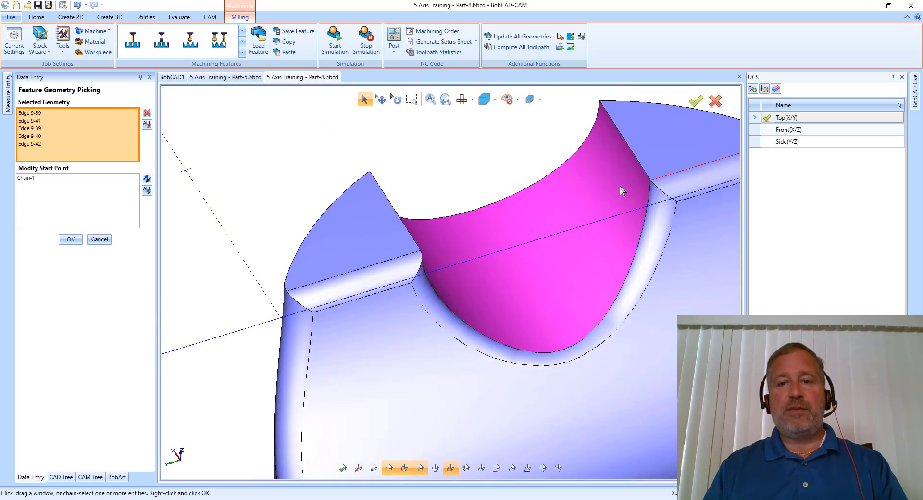
pyautogui.scroll(10, 620, 191)
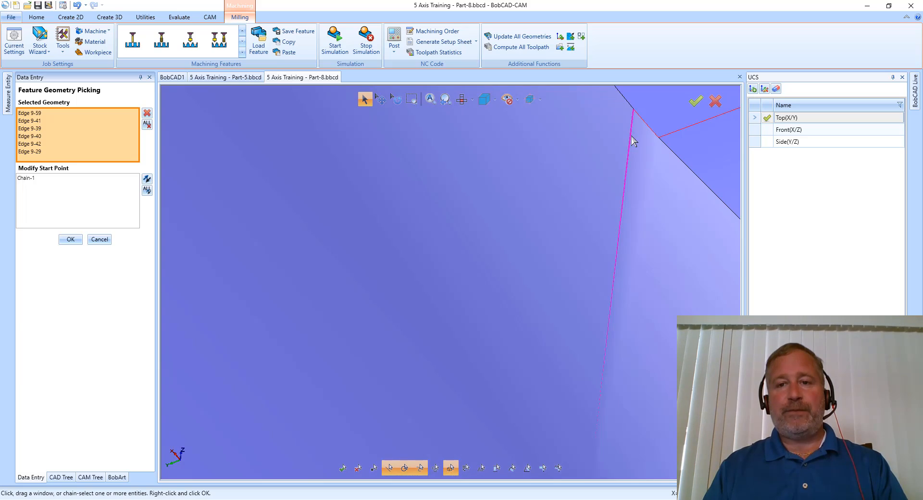
pyautogui.click(630, 137)
pyautogui.scroll(-5, 545, 222)
pyautogui.scroll(-5, 545, 222)
pyautogui.moveTo(545, 222); pyautogui.dragTo(446, 259, button='middle')
pyautogui.scroll(-5, 446, 263)
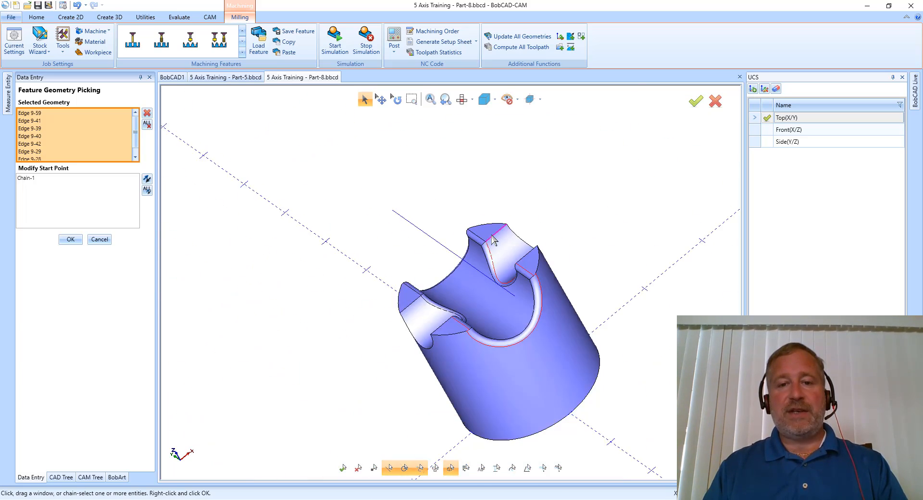
# Continue the first curve onto the following post, picking the outer fillet edges and short edges where the fillets meet
pyautogui.scroll(8, 485, 255)
pyautogui.scroll(5, 463, 278)
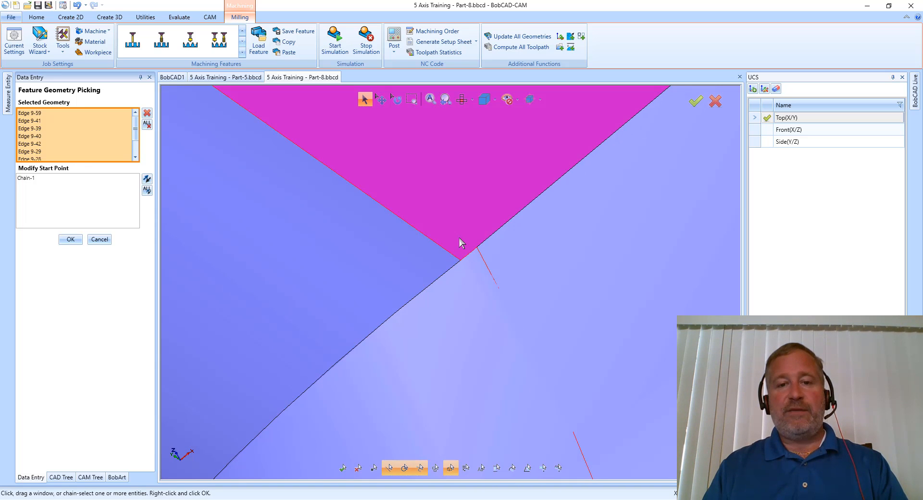
pyautogui.moveTo(459, 240); pyautogui.dragTo(360, 261, button='middle')
pyautogui.scroll(-4, 406, 271)
pyautogui.scroll(-5, 386, 281)
pyautogui.scroll(-3, 360, 262)
pyautogui.scroll(8, 367, 250)
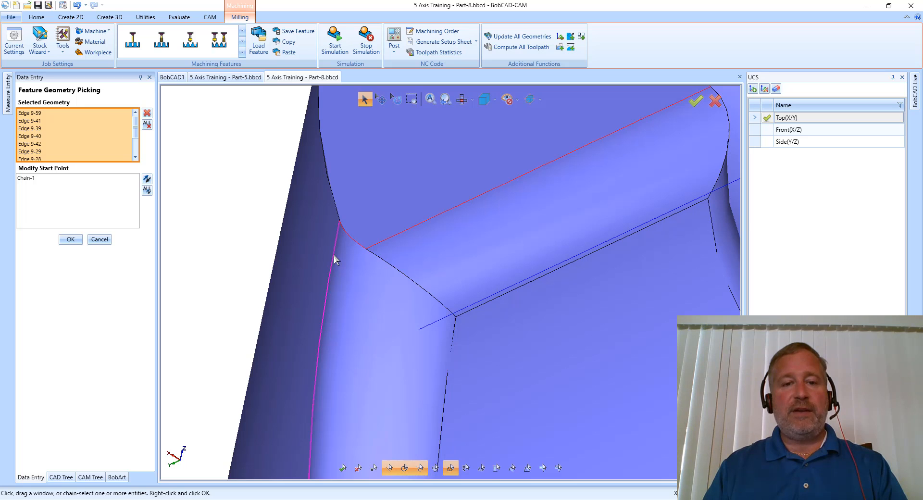
pyautogui.click(59, 178)
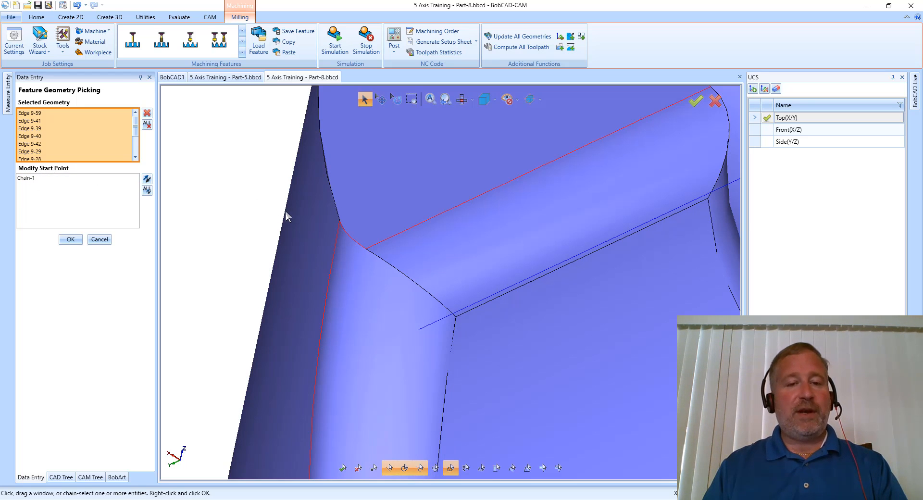
# Close the first curve into a full loop by picking the remaining outer fillet and short corner edges
pyautogui.moveTo(286, 212); pyautogui.dragTo(293, 215, button='middle')
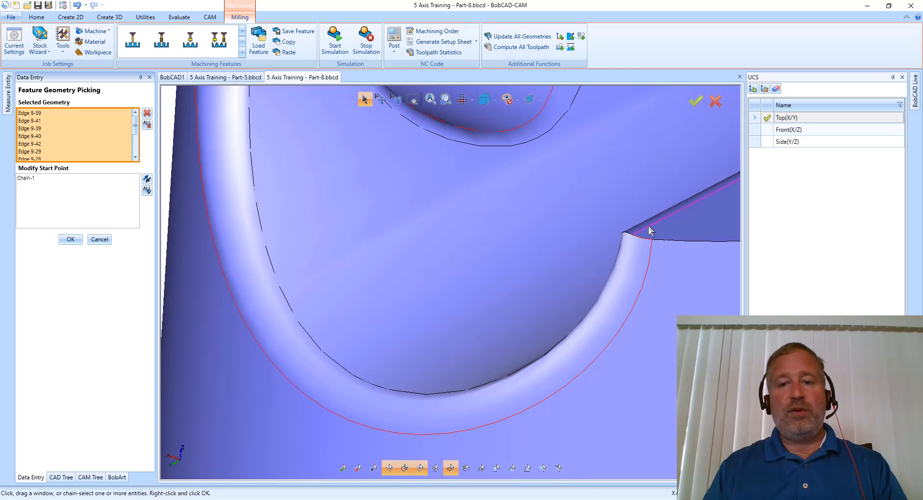
pyautogui.moveTo(573, 223); pyautogui.dragTo(540, 151, button='middle')
pyautogui.moveTo(539, 106); pyautogui.dragTo(502, 178, button='middle')
pyautogui.scroll(6, 505, 180)
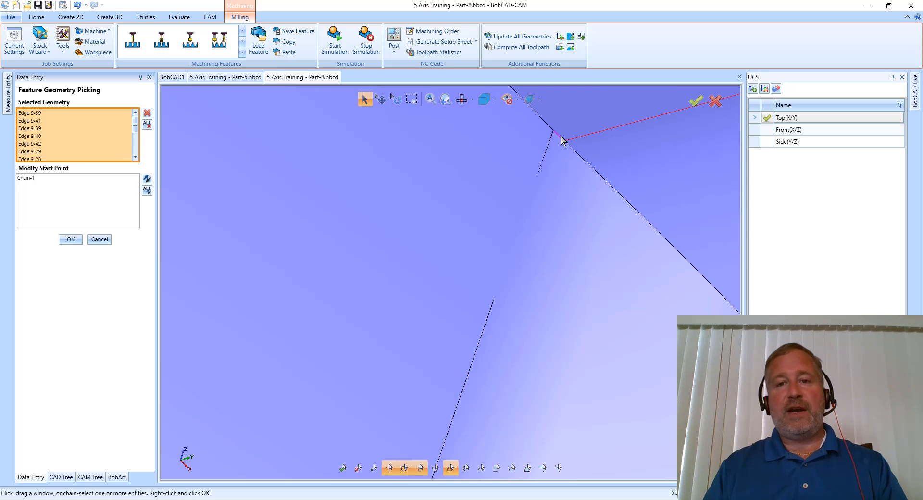
pyautogui.scroll(-6, 531, 240)
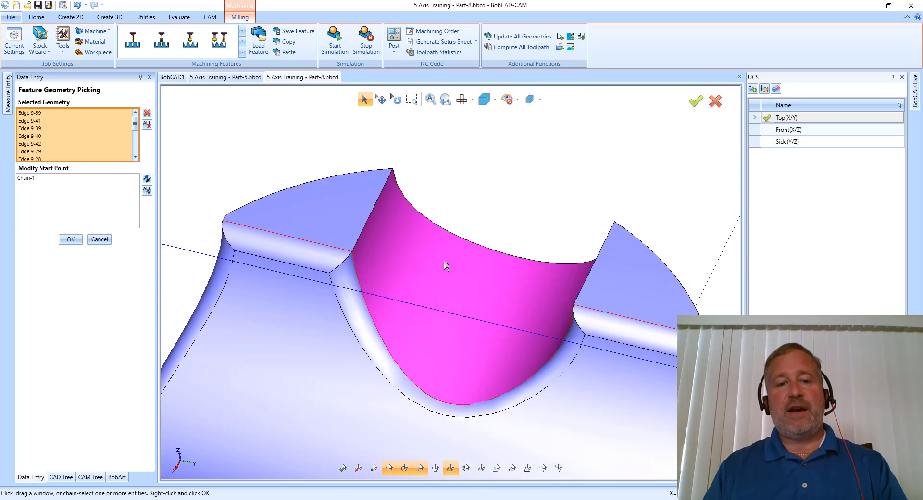
pyautogui.scroll(5, 400, 251)
pyautogui.scroll(5, 401, 253)
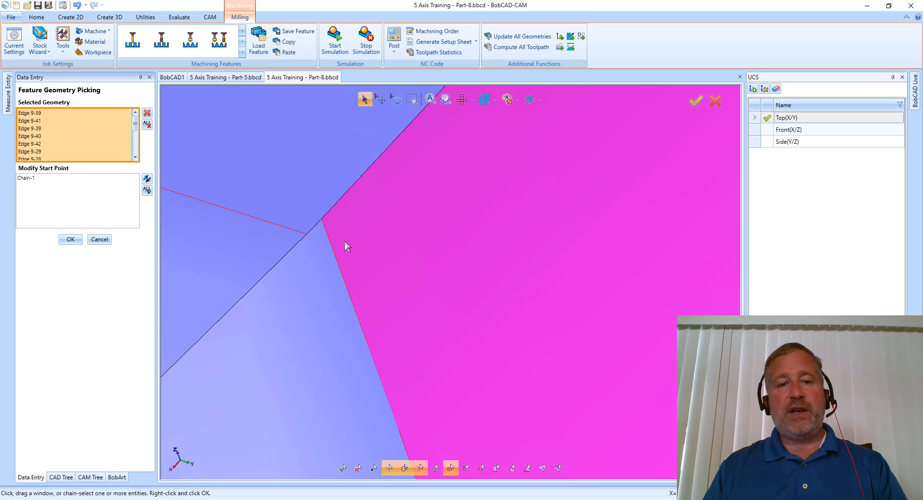
pyautogui.scroll(-8, 358, 288)
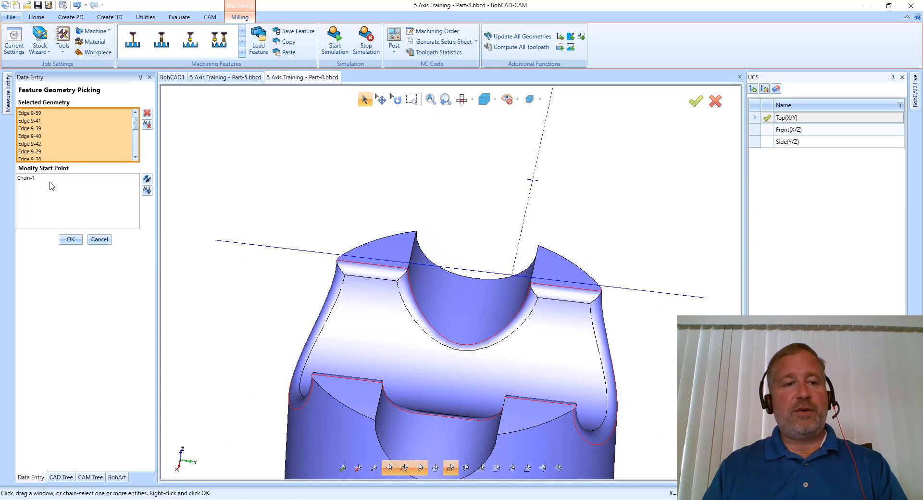
# Check the start point and direction of the first curve's chain and accept its geometry
pyautogui.click(51, 182)
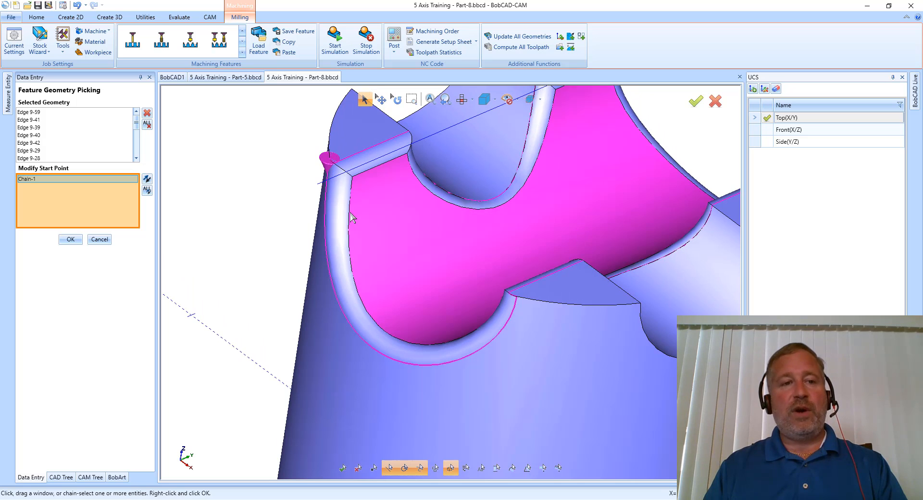
pyautogui.scroll(-3, 326, 187)
pyautogui.moveTo(326, 186); pyautogui.dragTo(334, 204, button='middle')
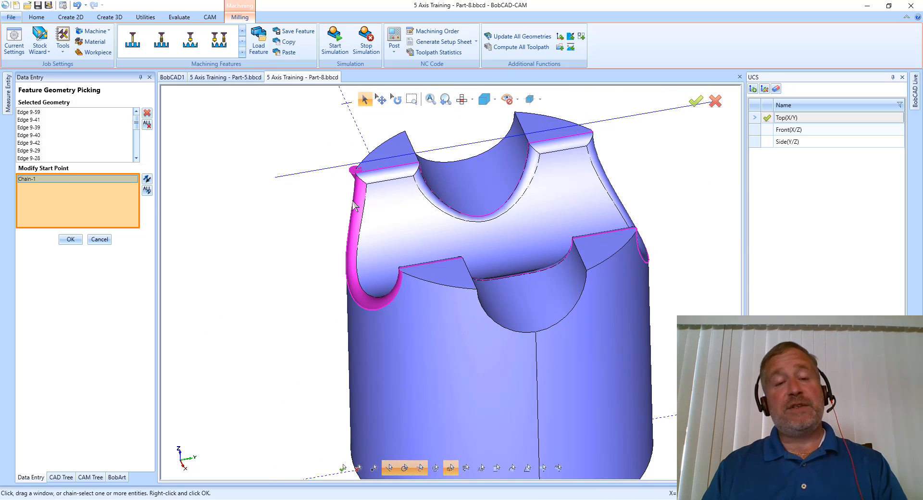
pyautogui.moveTo(533, 199); pyautogui.dragTo(508, 202, button='middle')
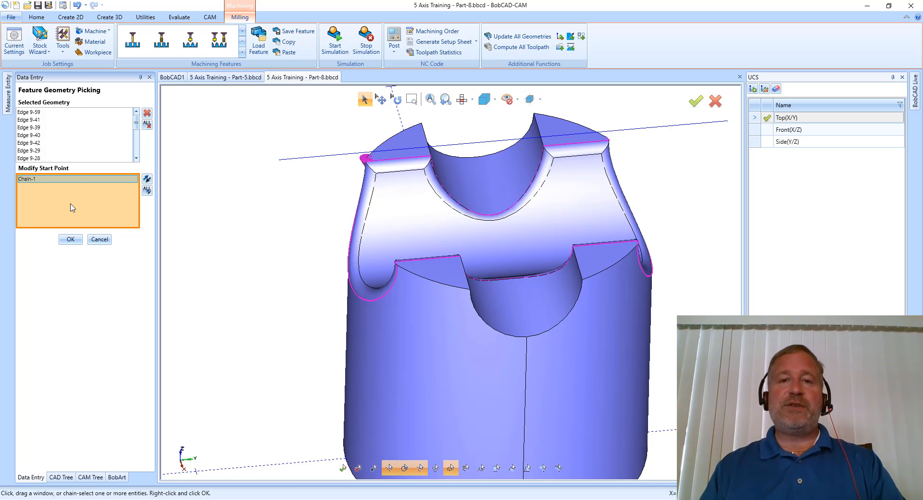
pyautogui.click(70, 239)
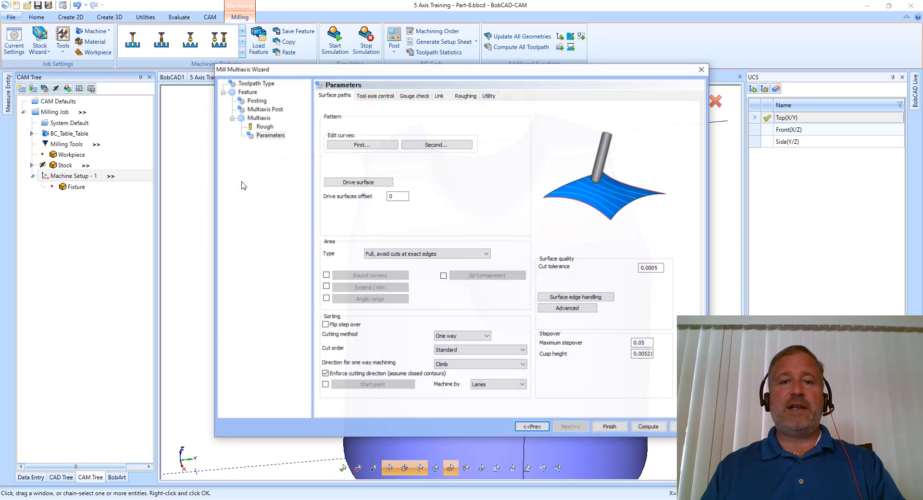
# Begin the second curve by picking the inner fillet edges: the straight edge at one post and the adjoining cutout arcs
pyautogui.click(420, 145)
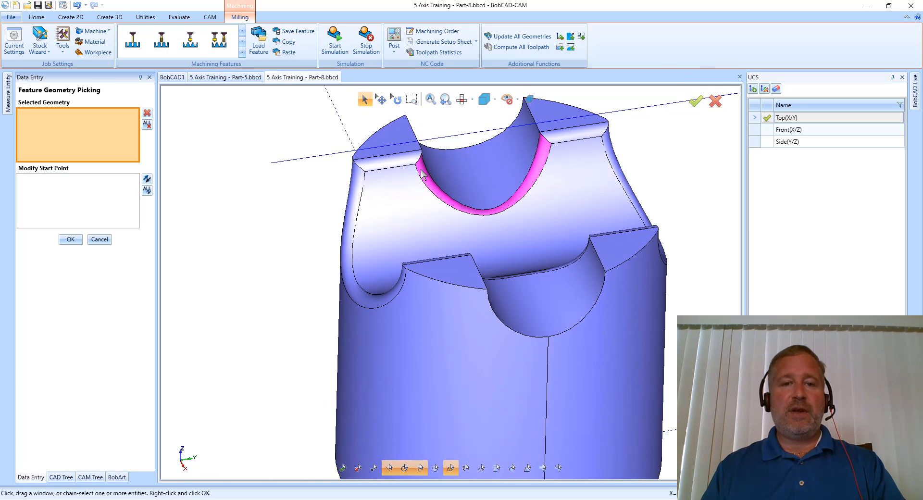
pyautogui.click(361, 197)
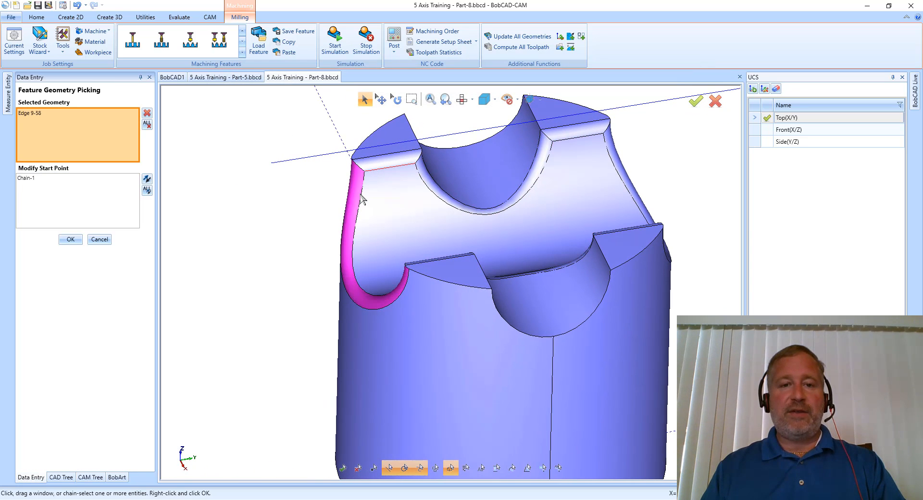
pyautogui.click(362, 194)
pyautogui.moveTo(415, 200); pyautogui.dragTo(612, 209, button='middle')
pyautogui.scroll(-3, 423, 202)
pyautogui.scroll(5, 507, 267)
pyautogui.click(702, 162)
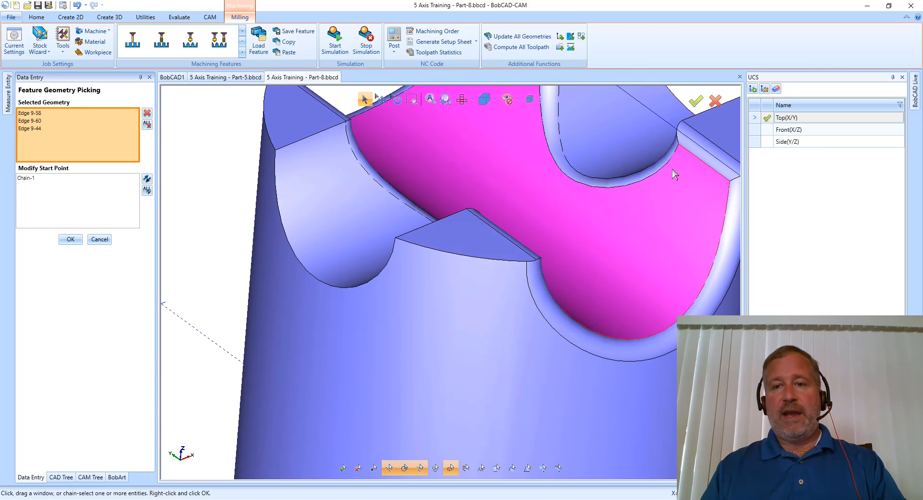
pyautogui.click(642, 179)
# Complete the second curve by picking the remaining inner fillet edges around the other posts and cutouts
pyautogui.scroll(-3, 567, 206)
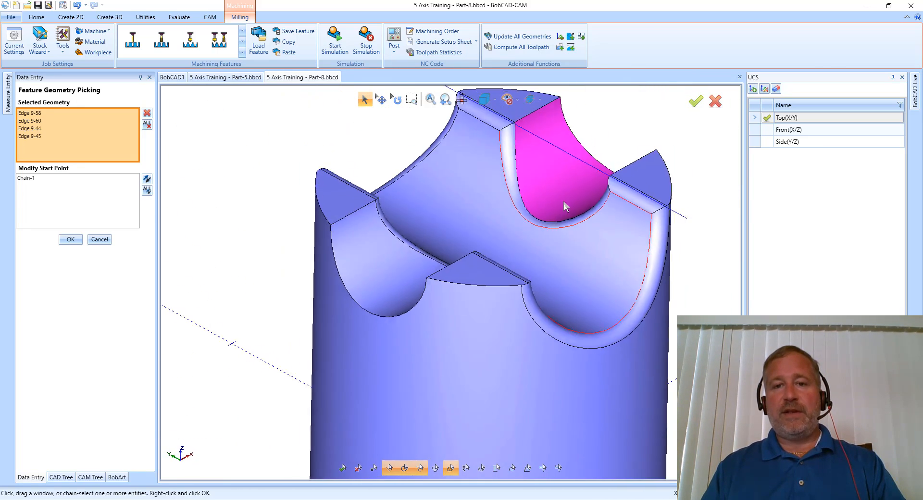
pyautogui.scroll(4, 511, 151)
pyautogui.click(565, 104)
pyautogui.moveTo(566, 118); pyautogui.dragTo(609, 151, button='middle')
pyautogui.click(559, 175)
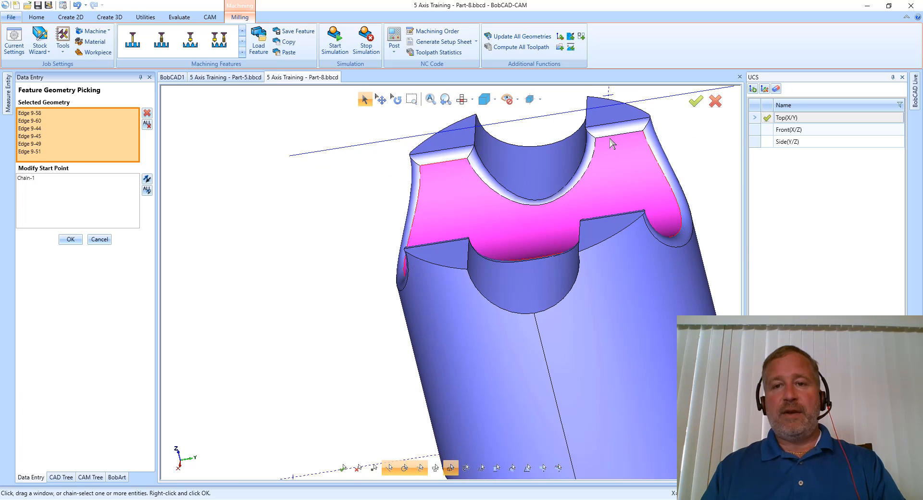
pyautogui.click(595, 160)
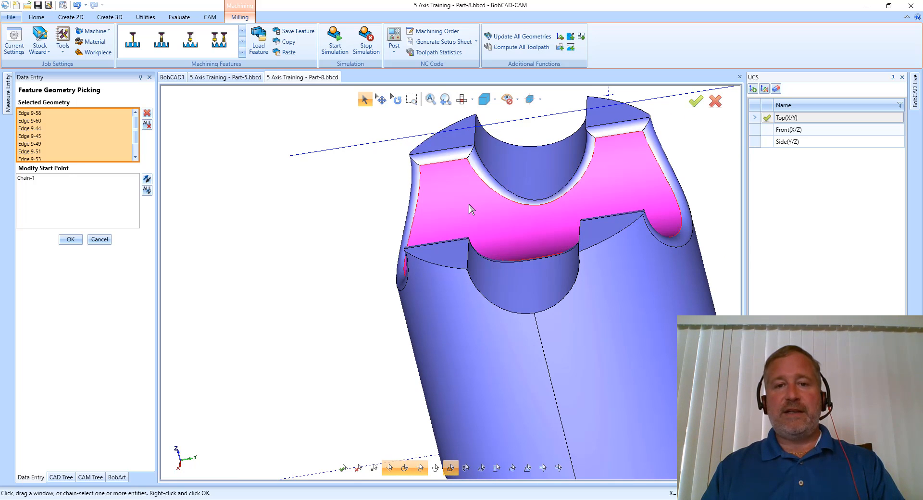
# Check the start point and direction of the second curve's chain and accept its geometry
pyautogui.click(43, 181)
pyautogui.click(40, 181)
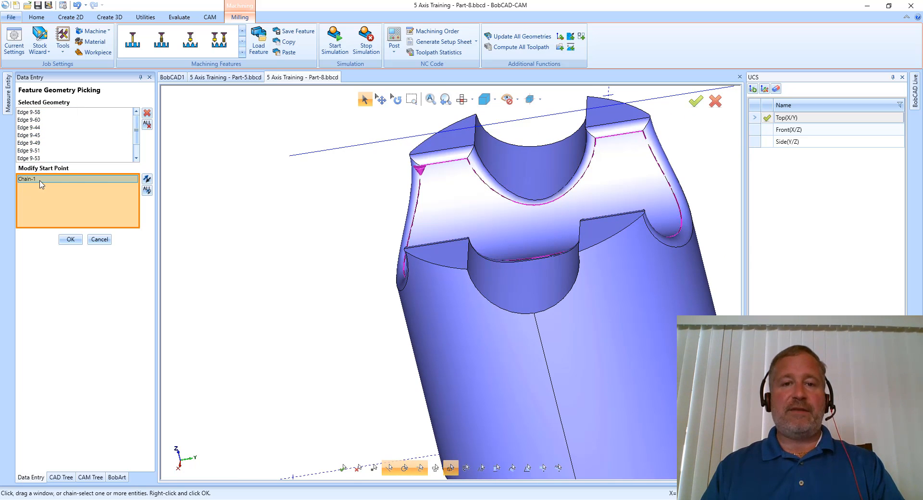
pyautogui.moveTo(342, 182); pyautogui.dragTo(323, 189, button='middle')
pyautogui.scroll(-2, 323, 188)
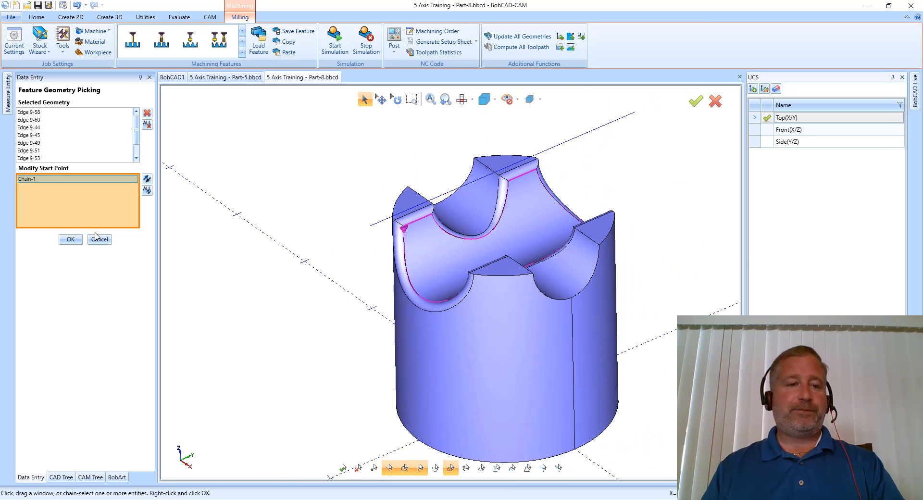
pyautogui.click(64, 241)
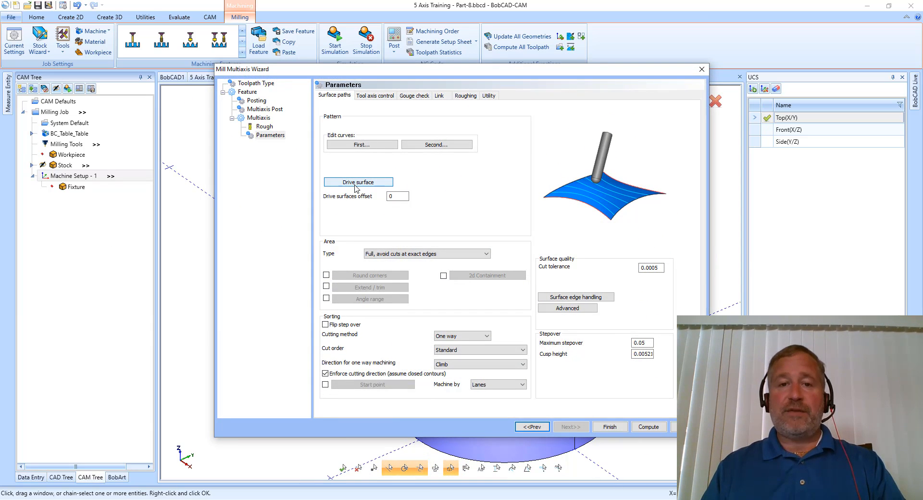
# Begin the drive surface selection with the fillet faces on the first posts and their adjoining cutouts
pyautogui.click(355, 185)
pyautogui.click(409, 221)
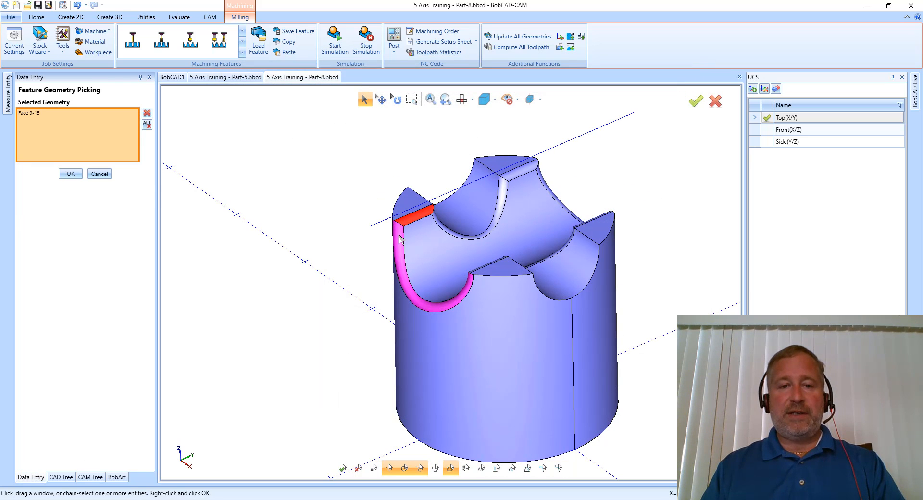
pyautogui.click(399, 238)
pyautogui.moveTo(489, 266); pyautogui.dragTo(563, 287, button='middle')
pyautogui.click(608, 246)
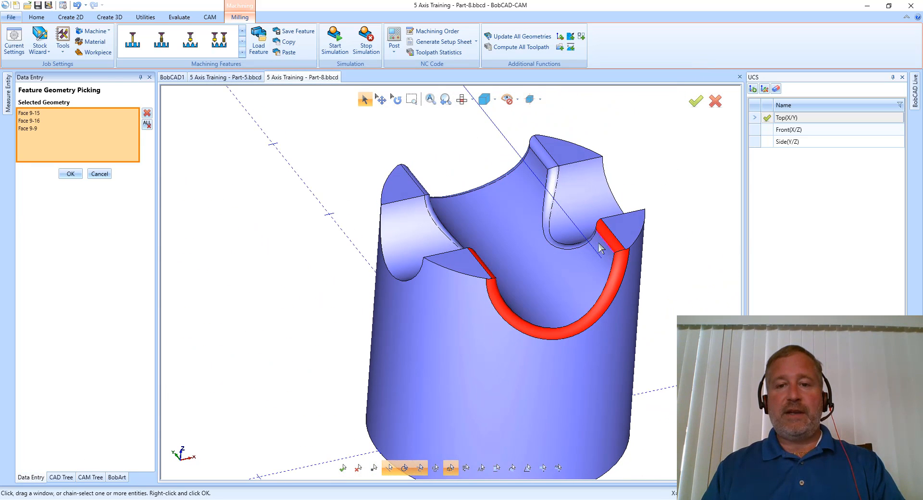
pyautogui.click(548, 179)
pyautogui.click(542, 155)
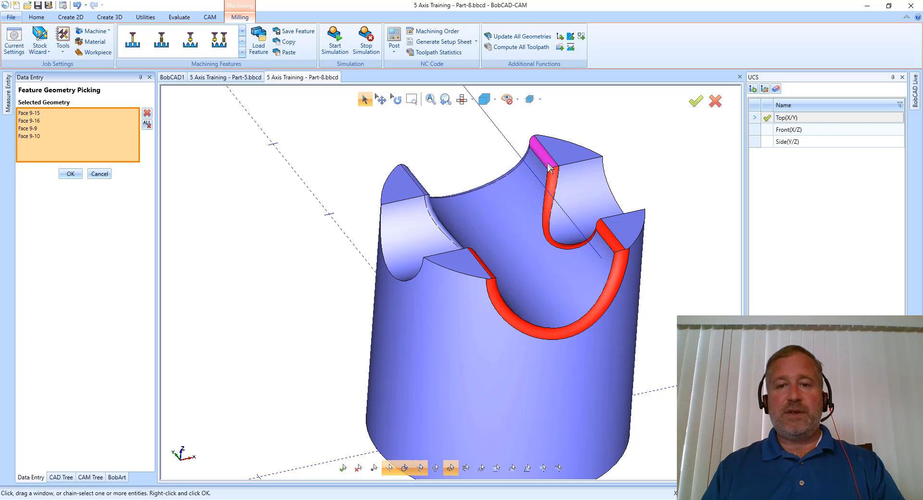
# Add the remaining fillet faces around the loop to the drive surfaces and accept the selection
pyautogui.moveTo(542, 154); pyautogui.dragTo(561, 260, button='middle')
pyautogui.click(391, 266)
pyautogui.click(563, 260)
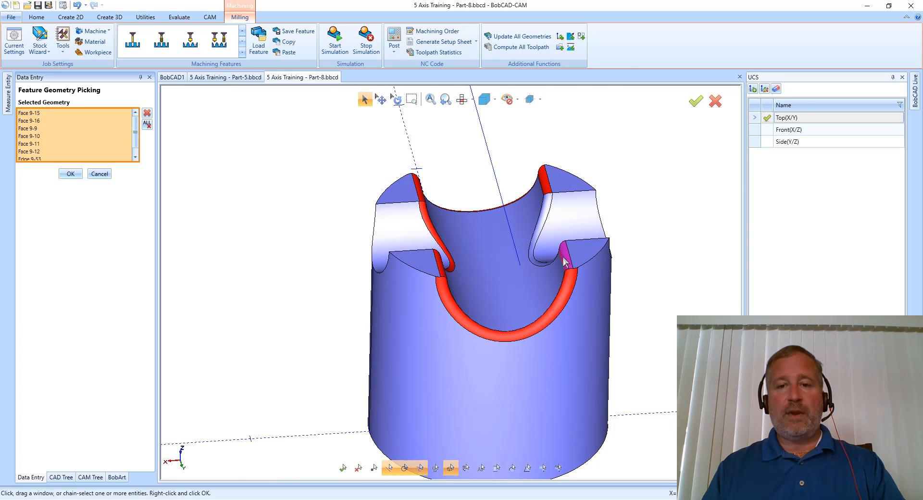
pyautogui.click(563, 258)
pyautogui.click(534, 261)
pyautogui.moveTo(498, 152); pyautogui.dragTo(423, 176, button='middle')
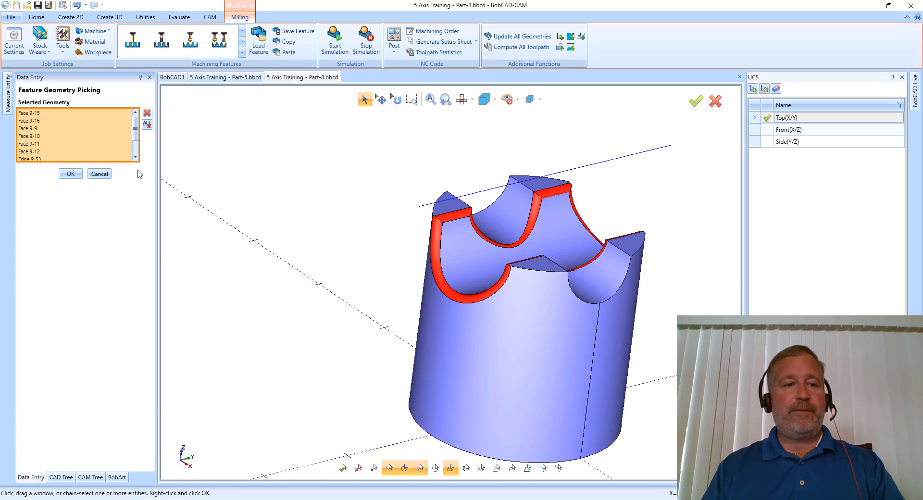
pyautogui.click(77, 176)
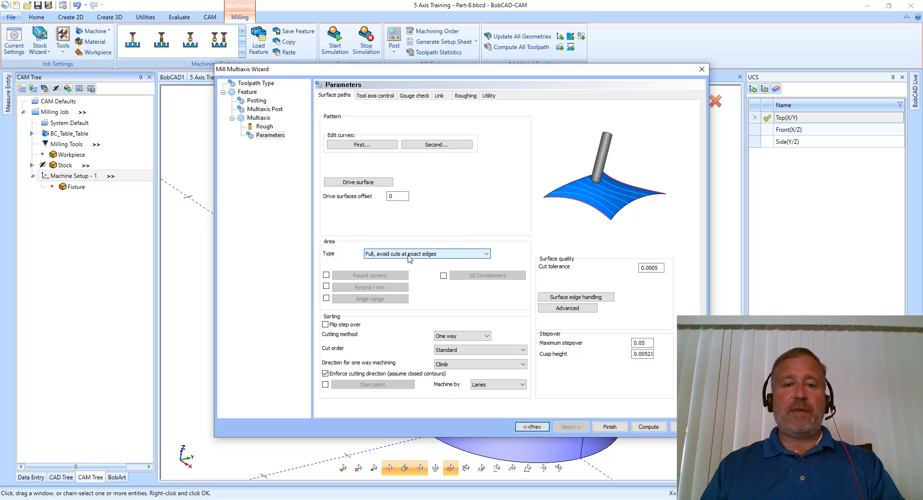
# Set the area type to Determined by number of cuts with 5 cuts
pyautogui.click(409, 255)
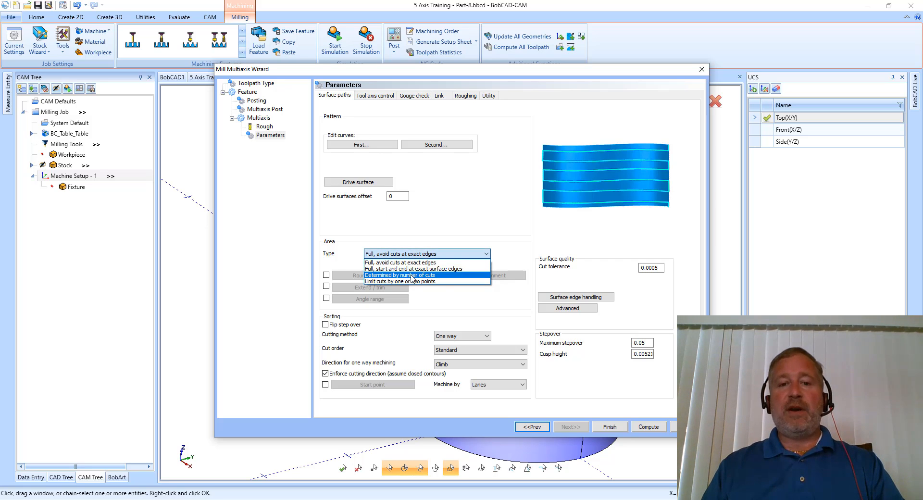
pyautogui.click(413, 274)
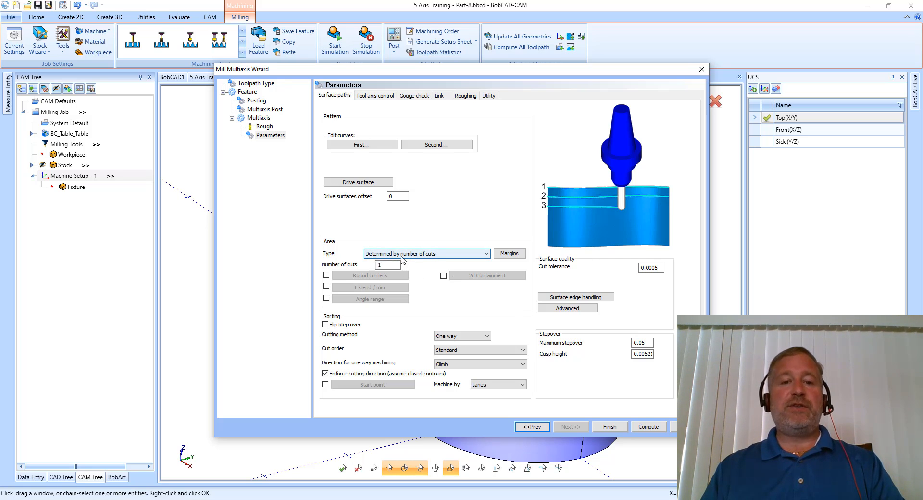
pyautogui.moveTo(390, 266); pyautogui.dragTo(331, 267)
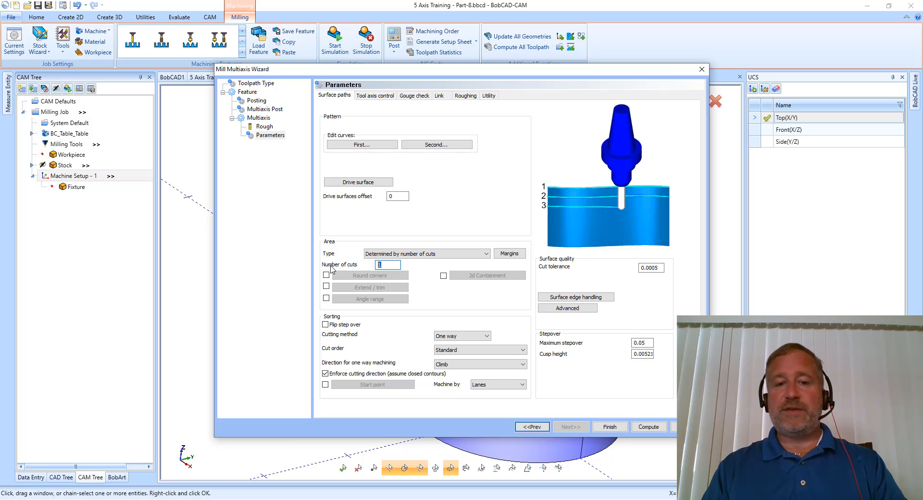
pyautogui.write('5')
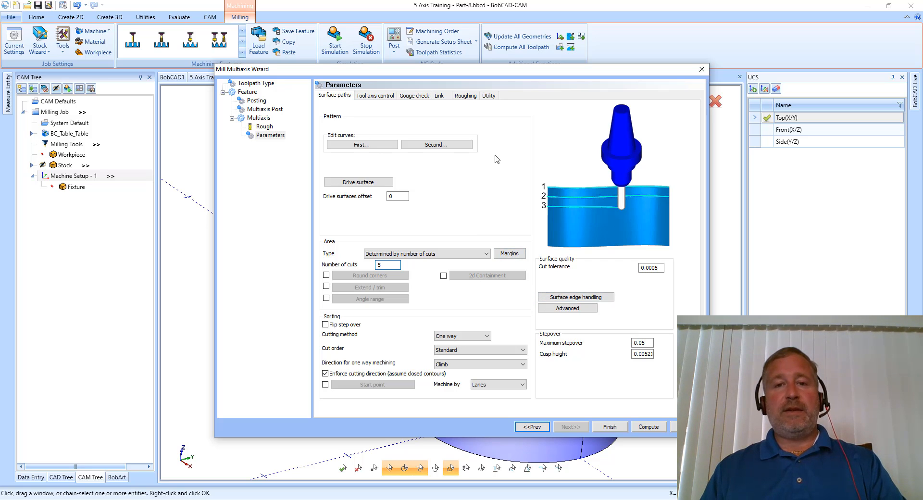
# Compute the toolpath and inspect the passes along the filleted edge of the cutouts
pyautogui.click(647, 427)
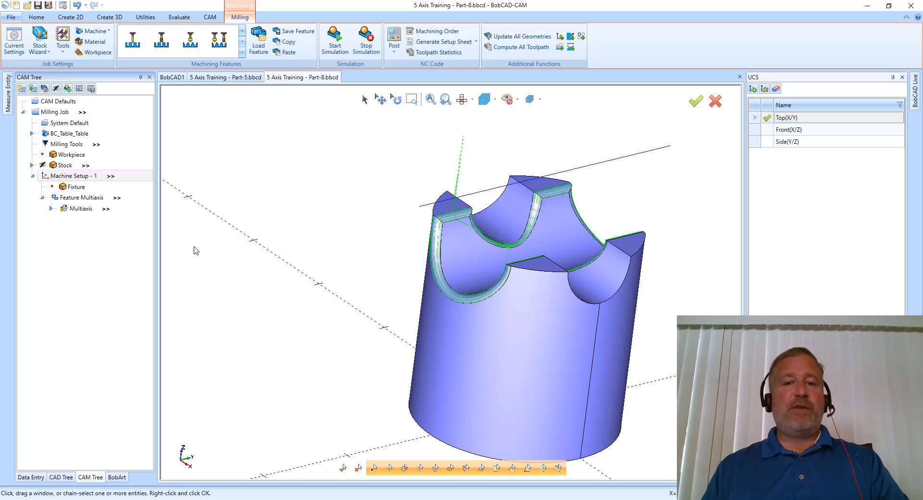
pyautogui.scroll(5, 450, 222)
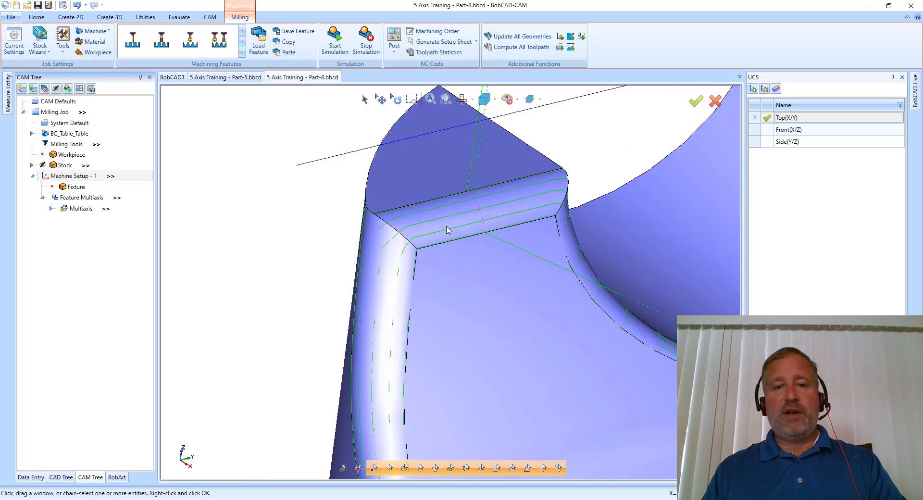
pyautogui.moveTo(446, 225); pyautogui.dragTo(578, 284, button='middle')
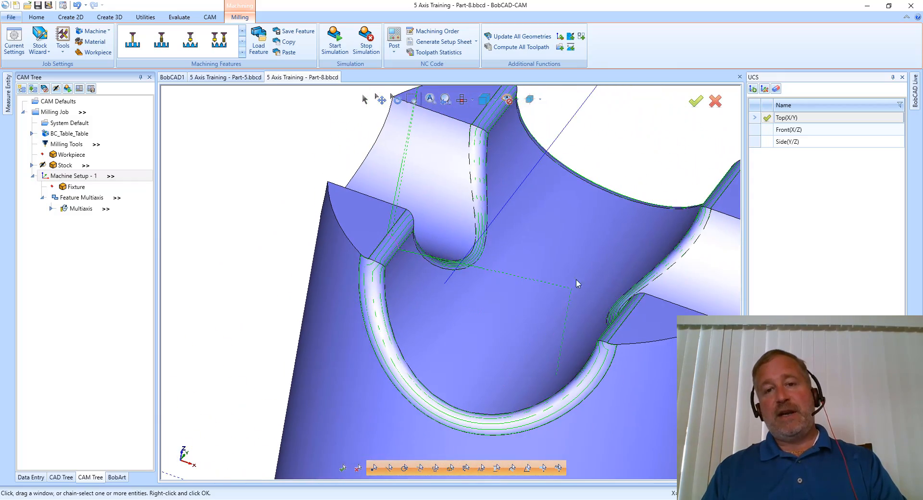
pyautogui.moveTo(490, 222); pyautogui.dragTo(447, 161, button='middle')
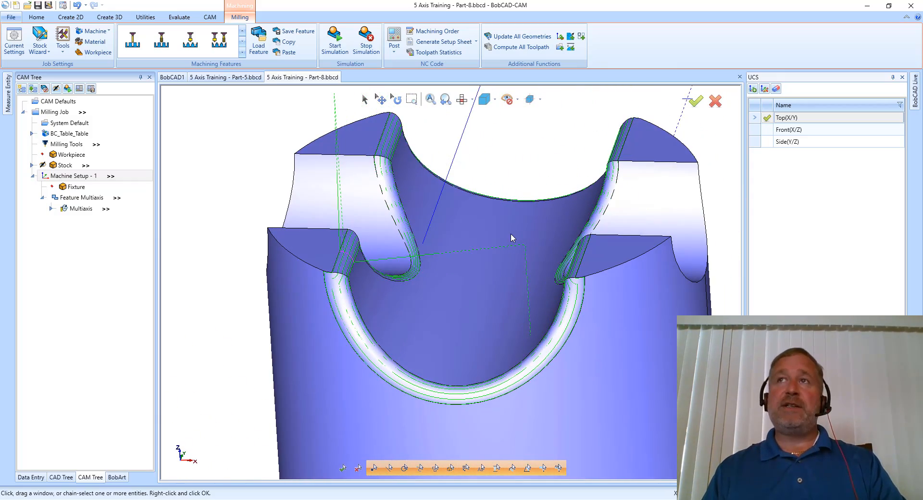
pyautogui.moveTo(511, 234); pyautogui.dragTo(424, 246, button='middle')
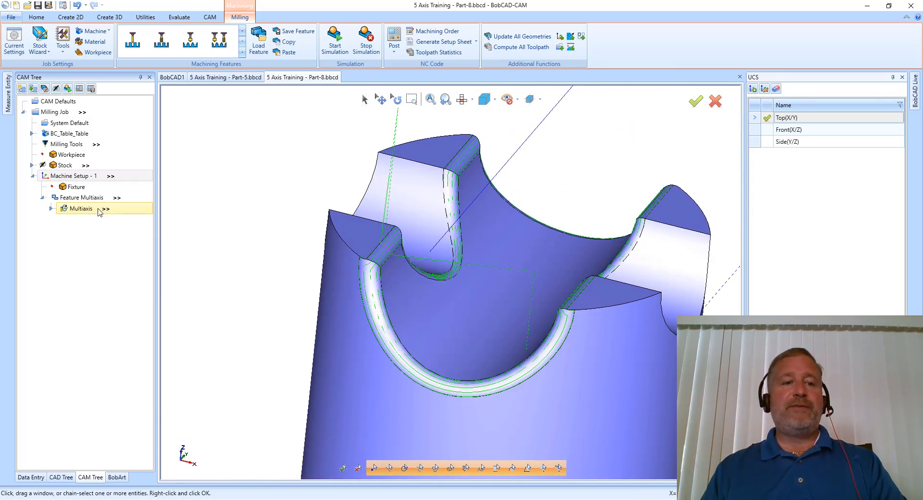
# Edit the Multiaxis operation so its tool axis is Tilted through curve
pyautogui.click(84, 209)
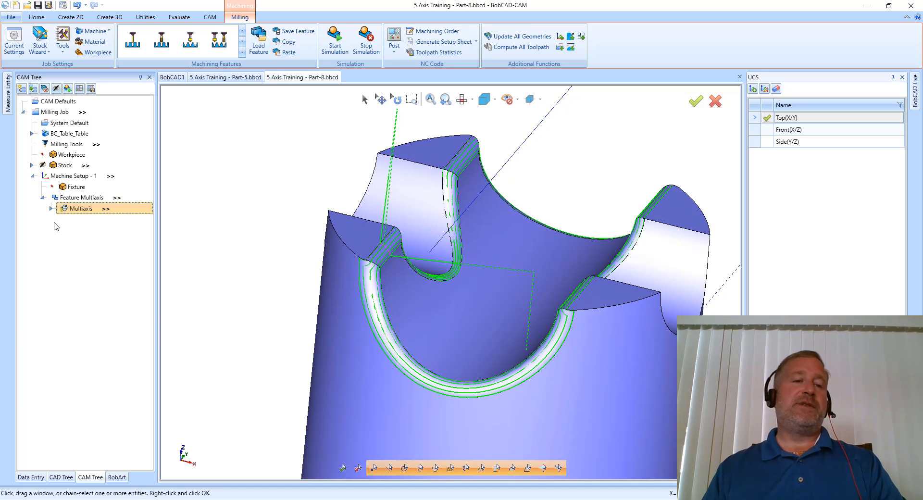
pyautogui.rightClick(79, 214)
pyautogui.click(117, 221)
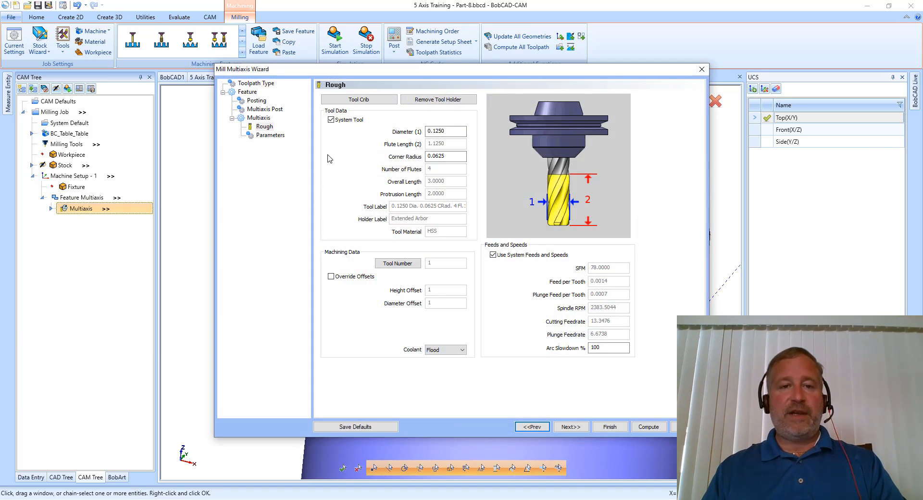
pyautogui.click(276, 136)
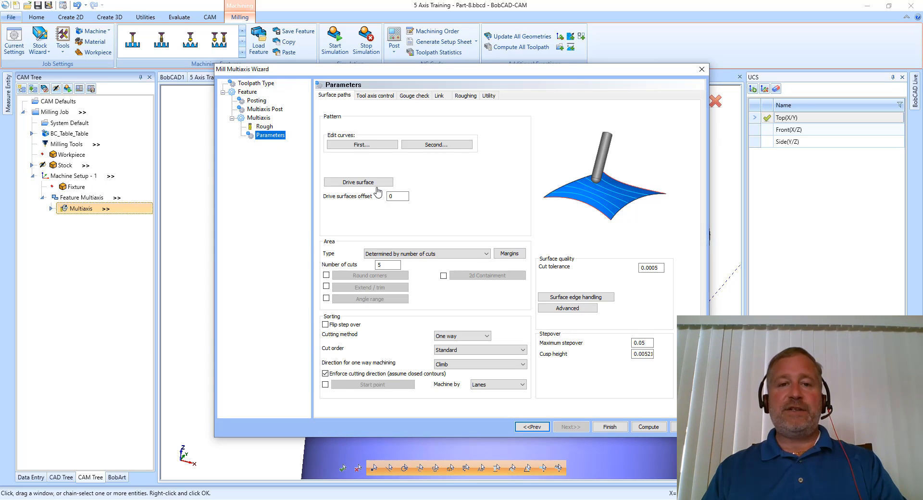
pyautogui.click(375, 95)
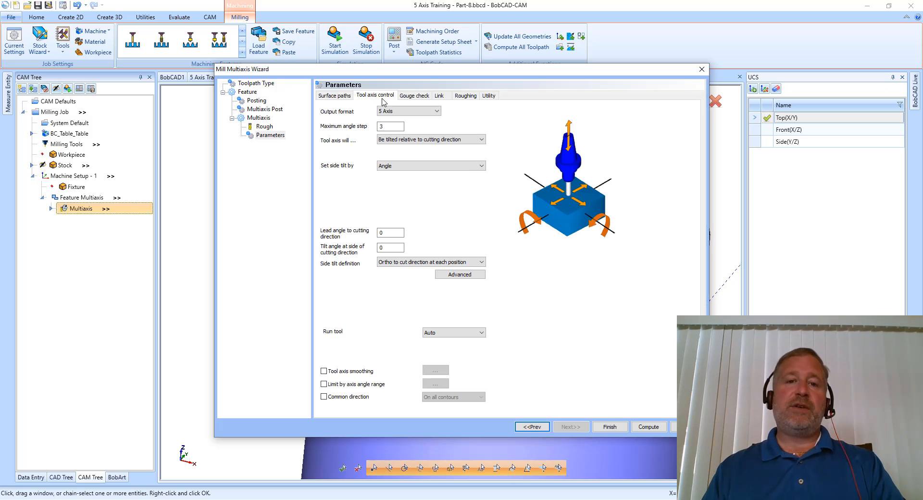
pyautogui.click(418, 140)
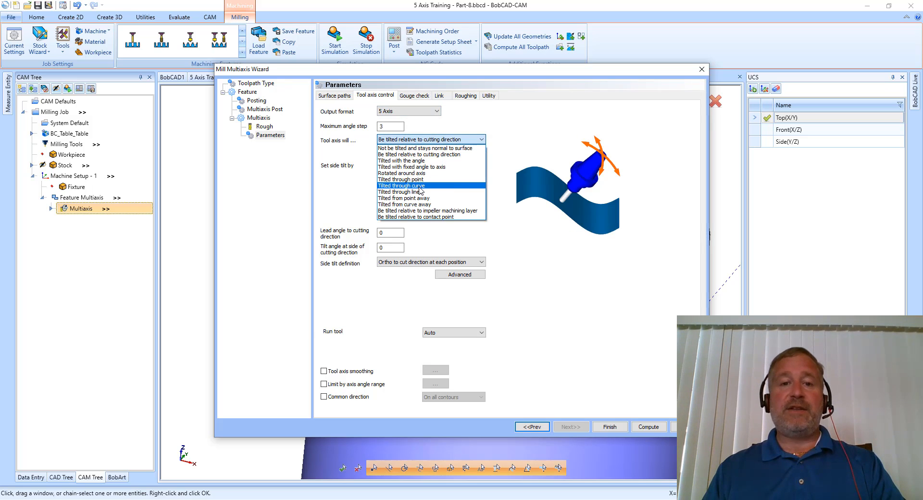
pyautogui.click(438, 185)
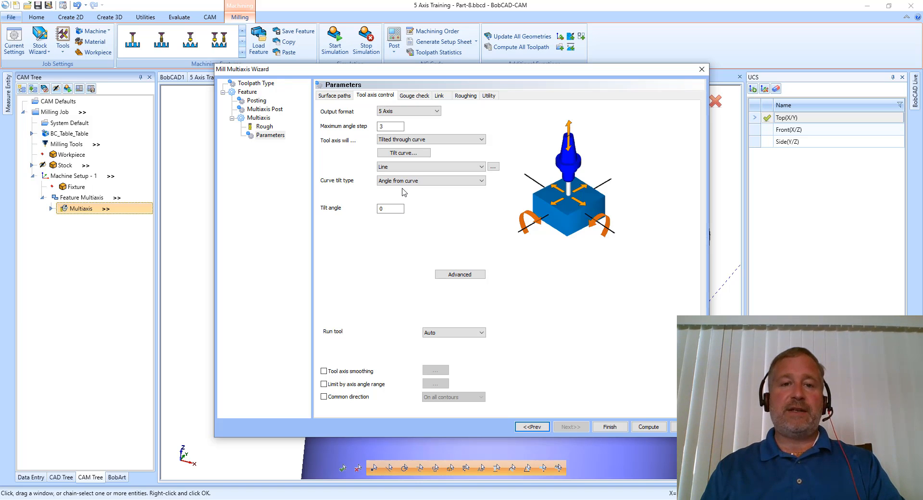
# Pick the straight line above the part as the tilt curve, with curve tilt type Angle from curve
pyautogui.click(404, 153)
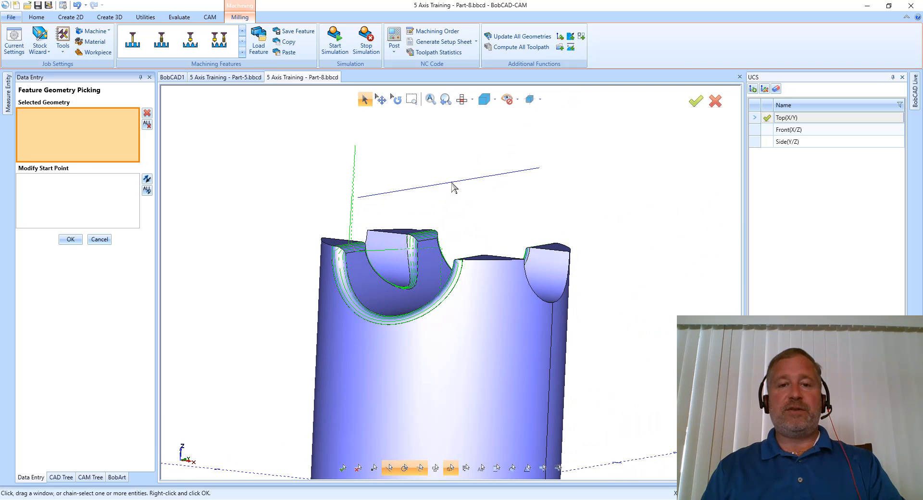
pyautogui.click(438, 190)
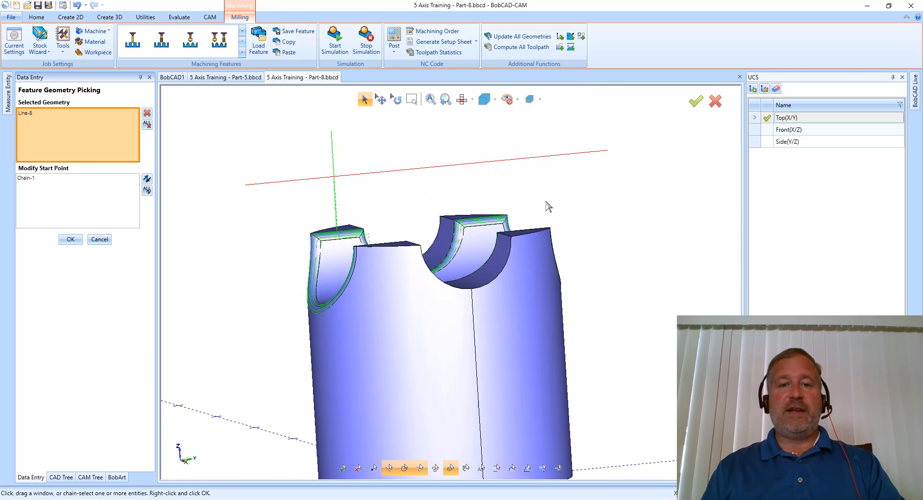
pyautogui.click(70, 239)
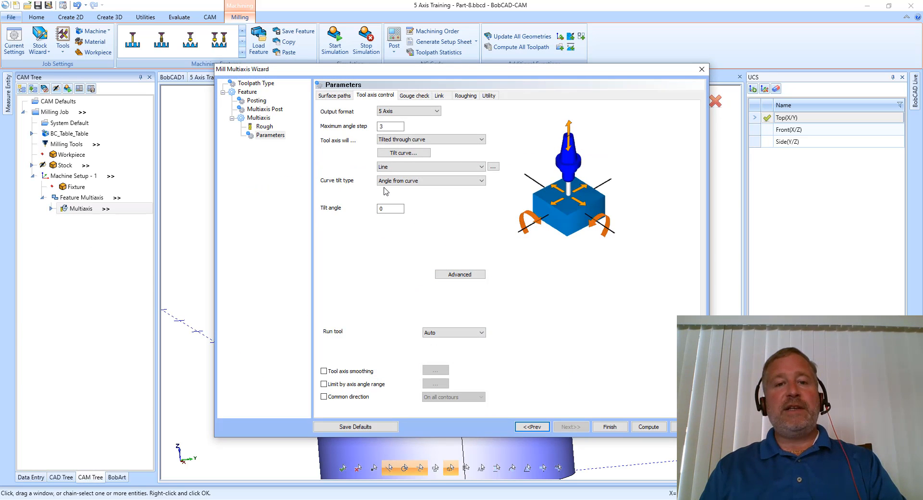
pyautogui.click(418, 182)
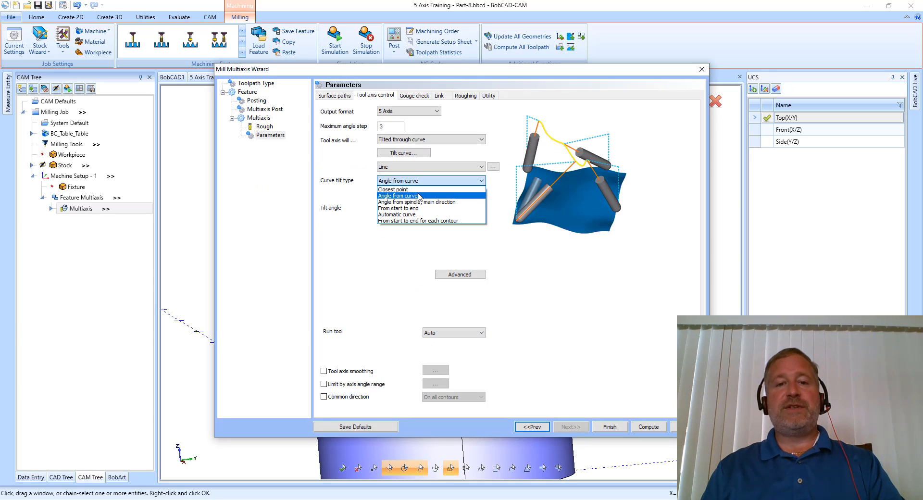
pyautogui.click(419, 196)
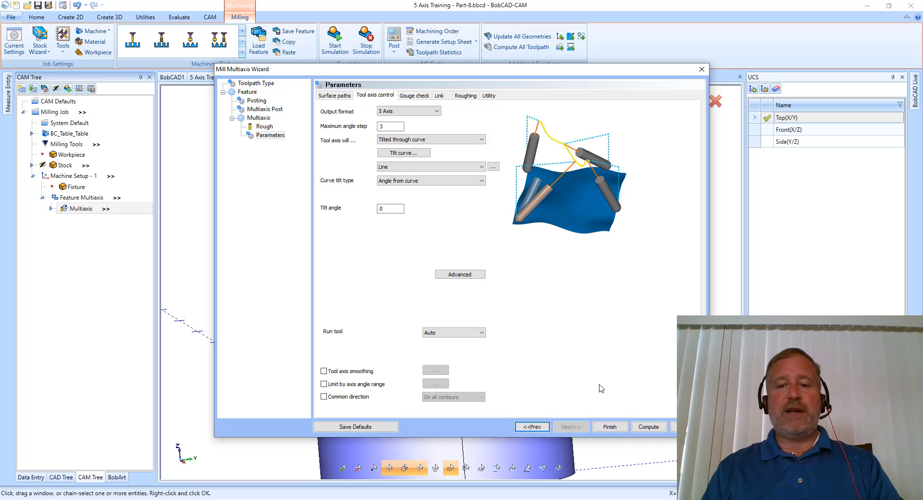
# Recompute the toolpath with the curve-tilted tool axis and view it around the whole part
pyautogui.click(648, 427)
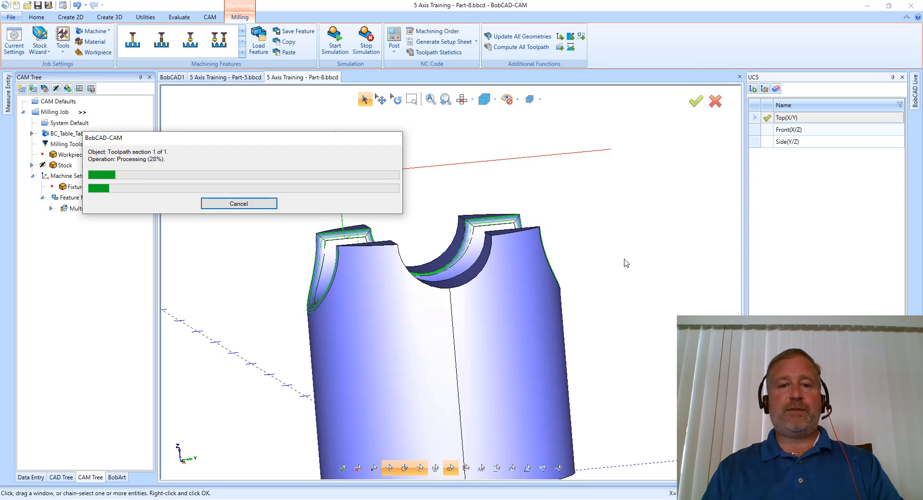
pyautogui.scroll(-3, 614, 253)
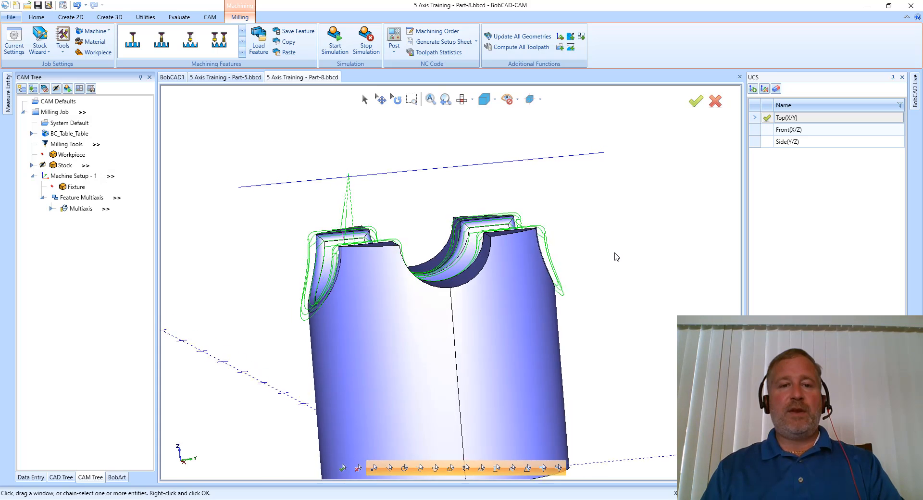
pyautogui.moveTo(615, 252); pyautogui.dragTo(469, 259, button='middle')
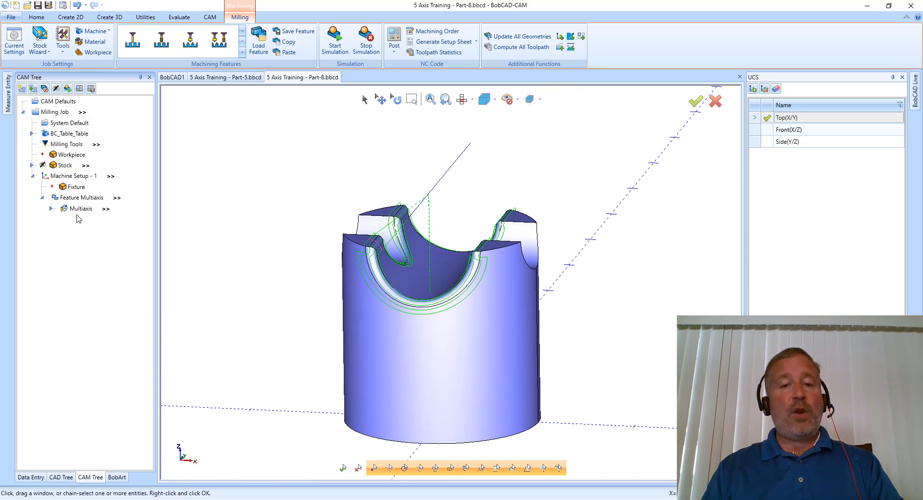
# Backplot the Multiaxis operation and step through its approach and first cutting moves
pyautogui.rightClick(81, 213)
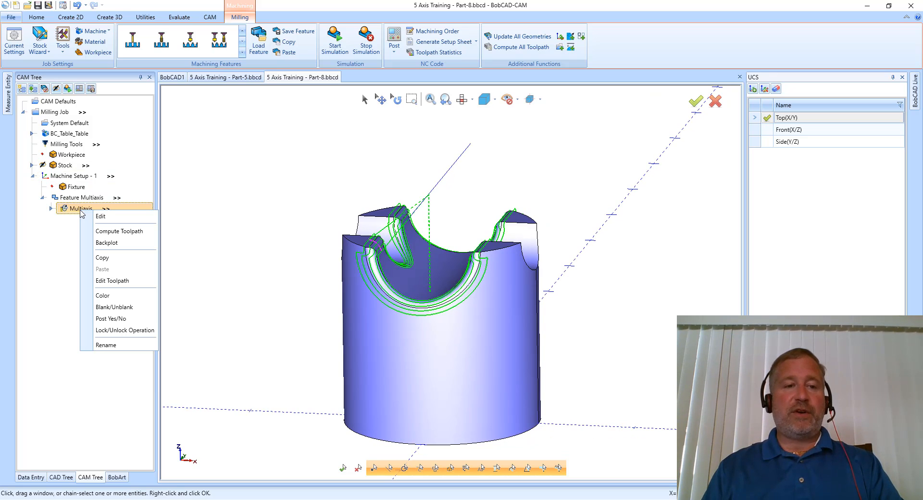
pyautogui.click(107, 242)
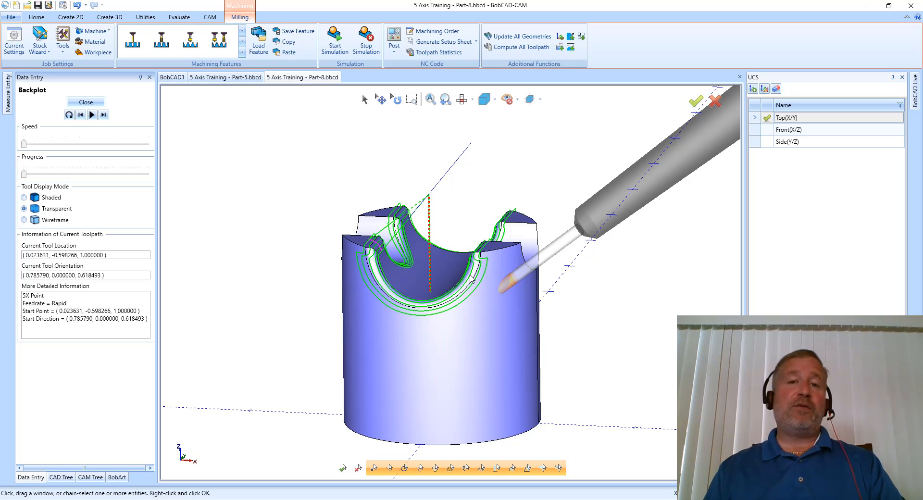
pyautogui.moveTo(470, 275)
pyautogui.mouseDown(button='middle')
pyautogui.moveTo(462, 254)
pyautogui.moveTo(460, 262)
pyautogui.mouseUp(button='middle')
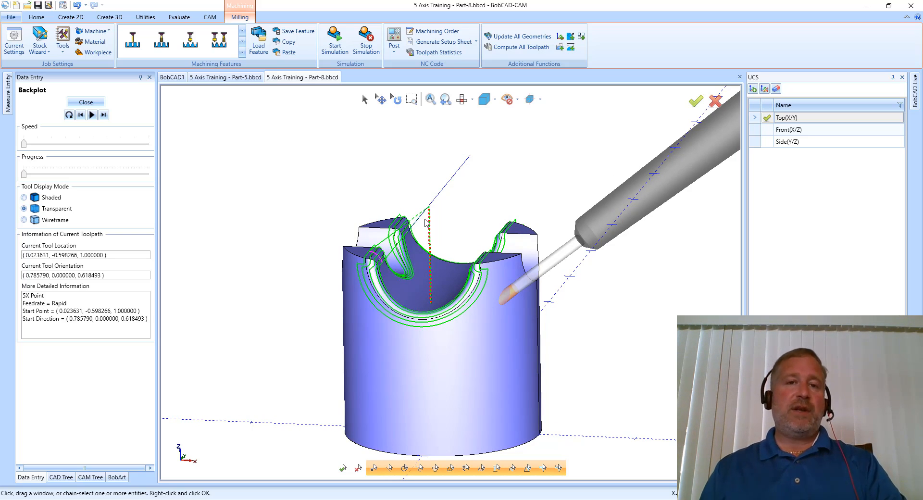
pyautogui.moveTo(405, 212); pyautogui.dragTo(401, 194, button='middle')
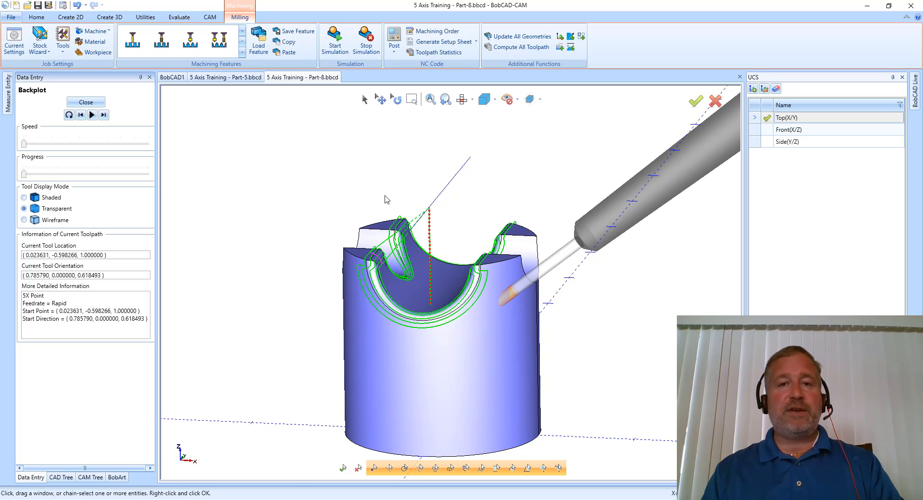
pyautogui.moveTo(385, 200); pyautogui.dragTo(291, 204, button='middle')
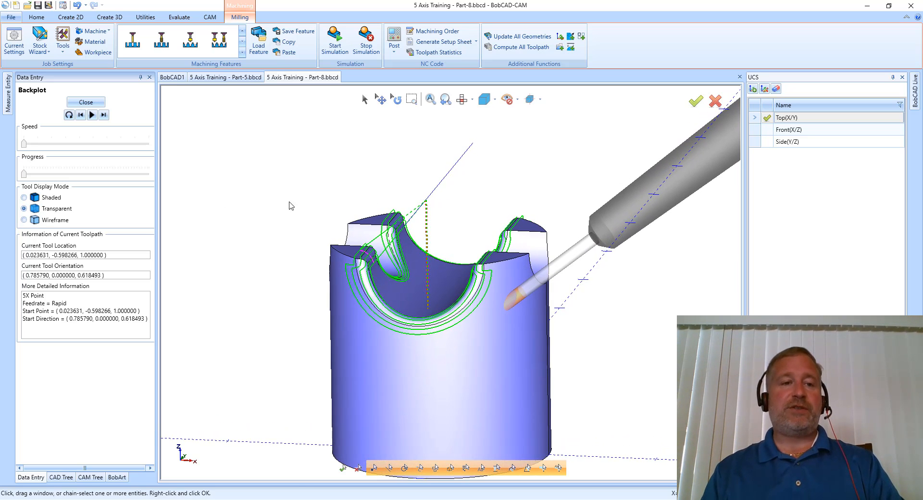
pyautogui.click(104, 115)
pyautogui.click(104, 115)
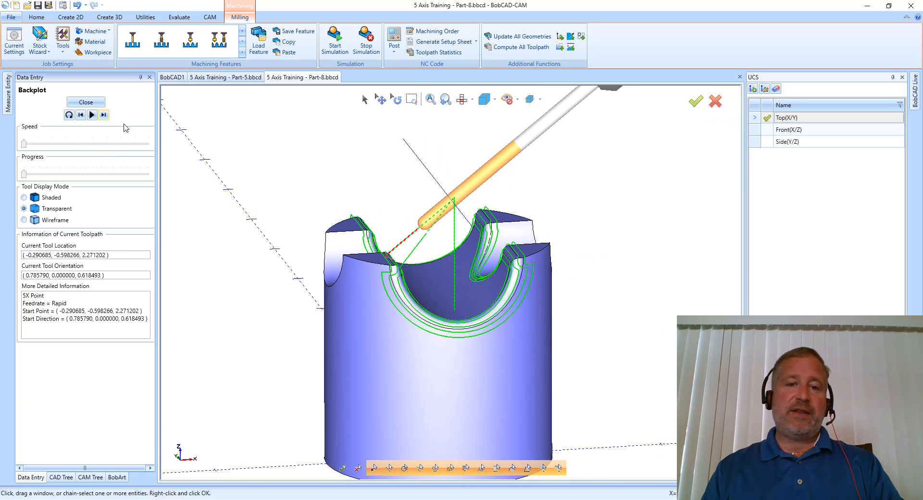
pyautogui.click(104, 116)
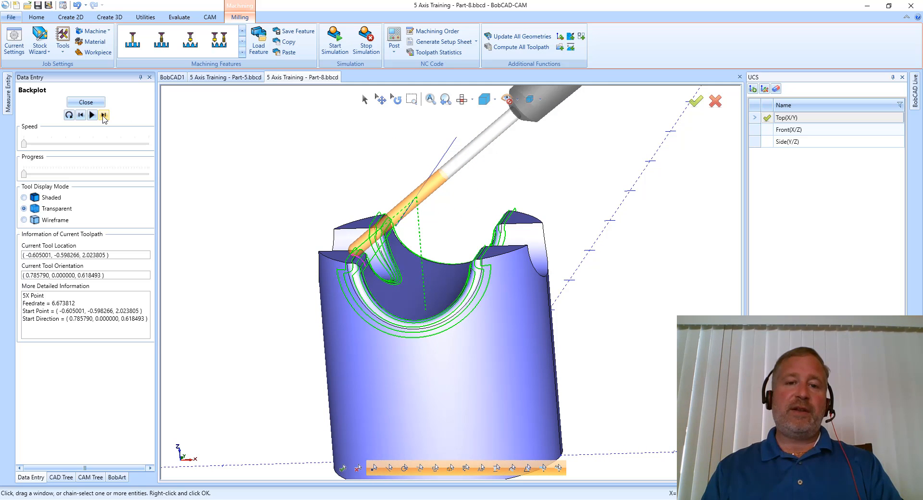
pyautogui.click(104, 116)
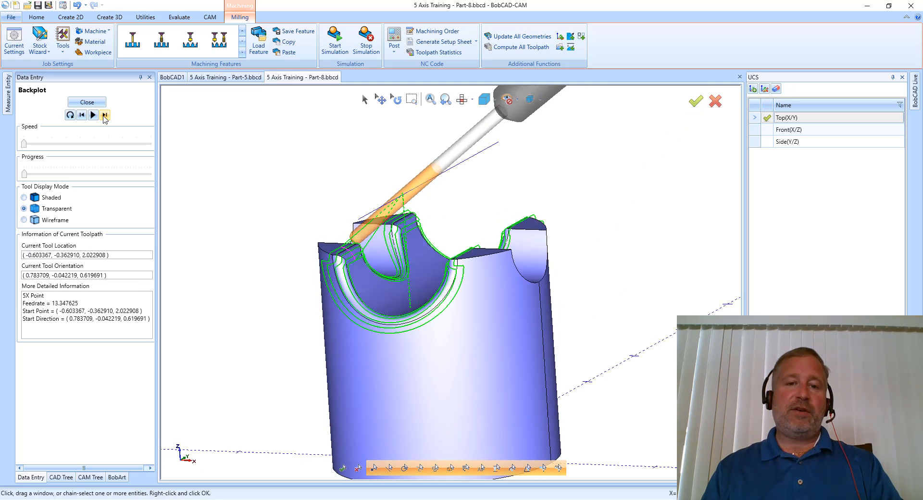
pyautogui.click(104, 115)
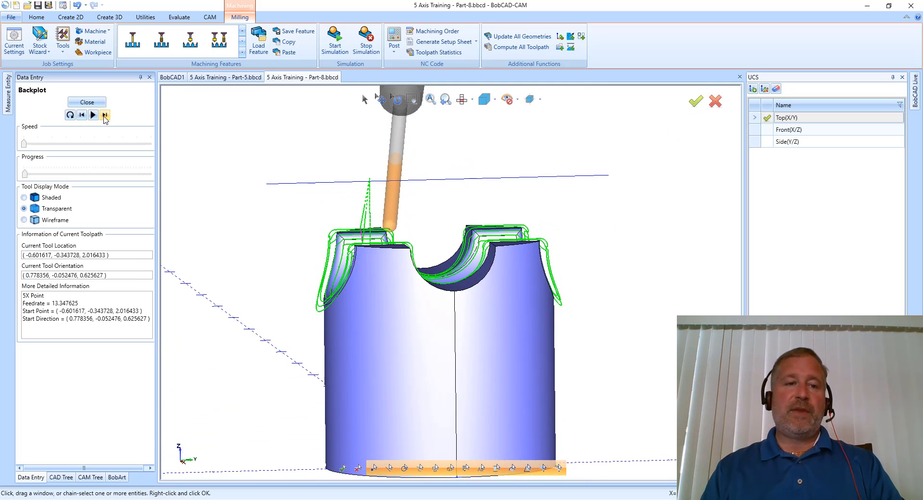
# Advance the backplot further along the edge to check the tool's tilt in the cutouts, and close it
pyautogui.moveTo(26, 177); pyautogui.dragTo(38, 180)
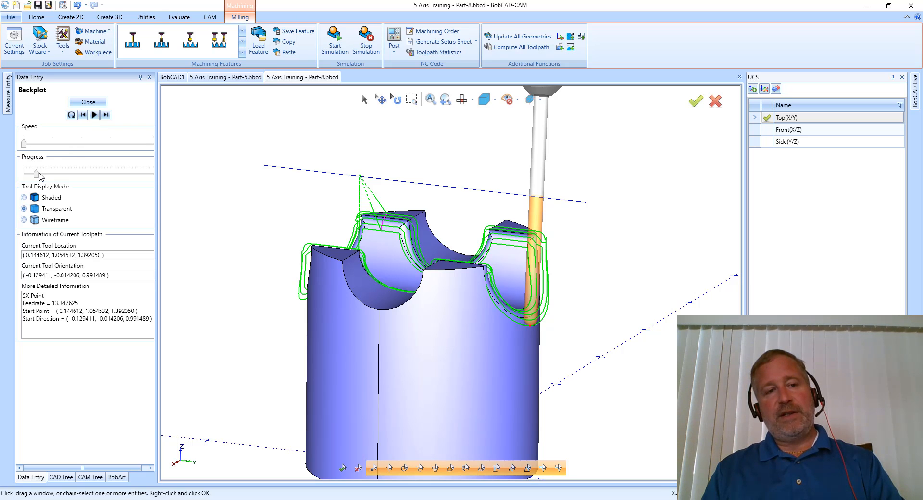
pyautogui.moveTo(38, 177); pyautogui.dragTo(58, 180)
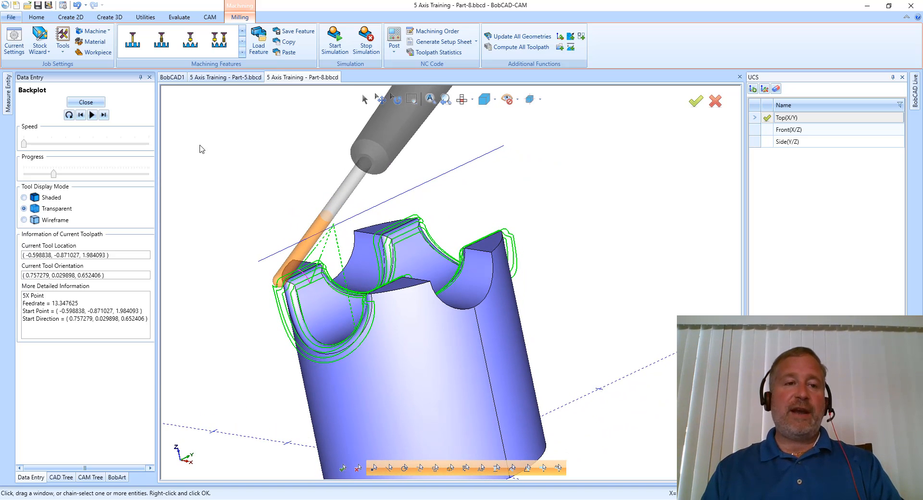
pyautogui.click(86, 102)
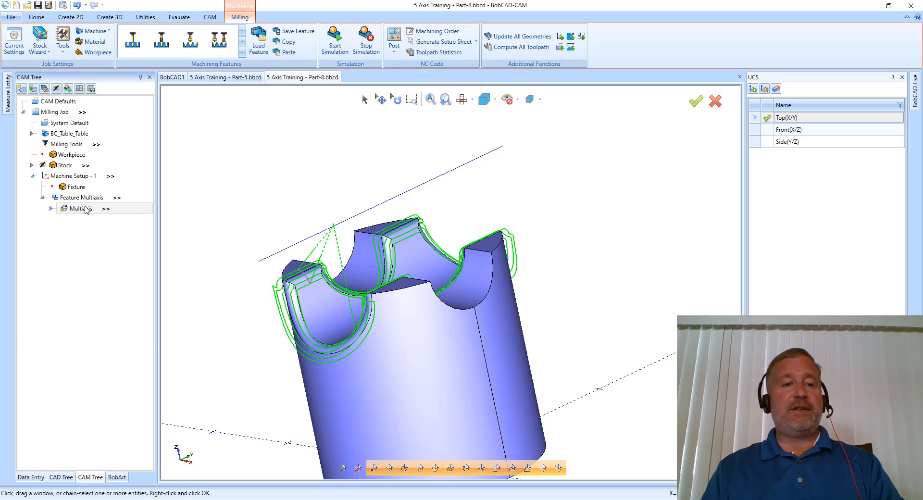
# Set the user-defined clearance plane height in the Multiaxis operation's retracts to 2.5 and recompute the toolpath
pyautogui.rightClick(87, 210)
pyautogui.click(104, 213)
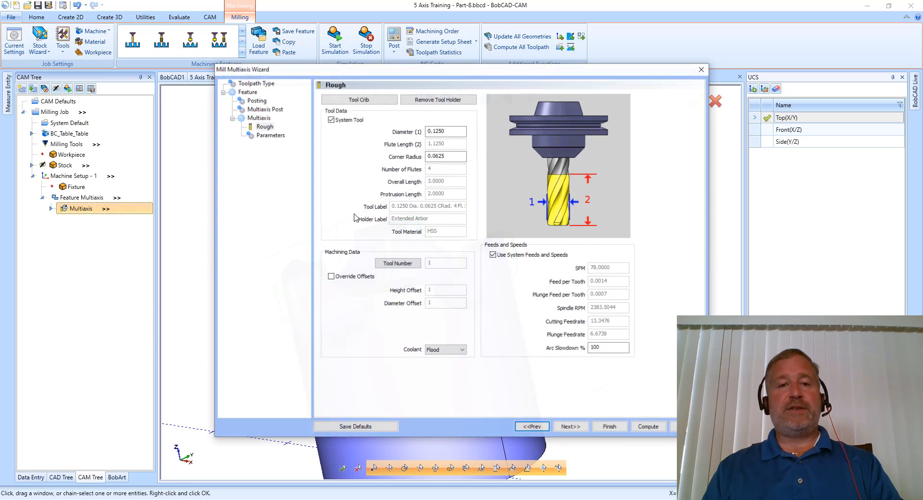
pyautogui.click(267, 136)
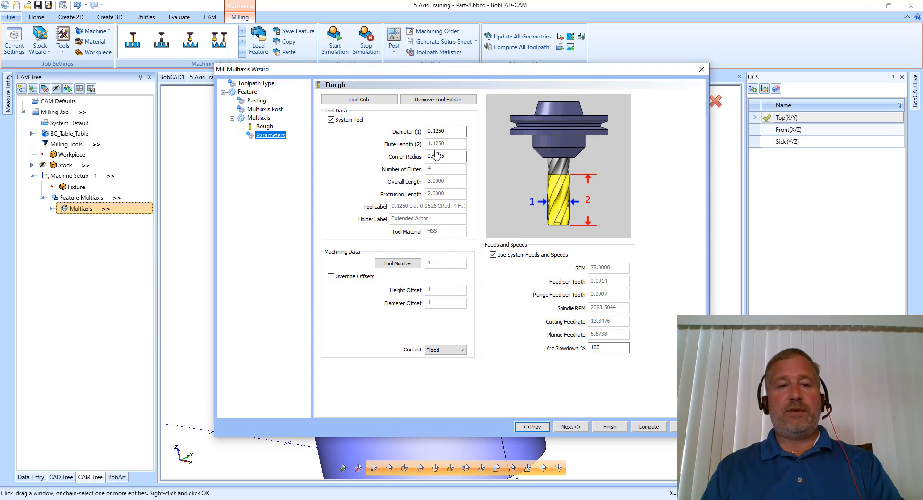
pyautogui.click(440, 96)
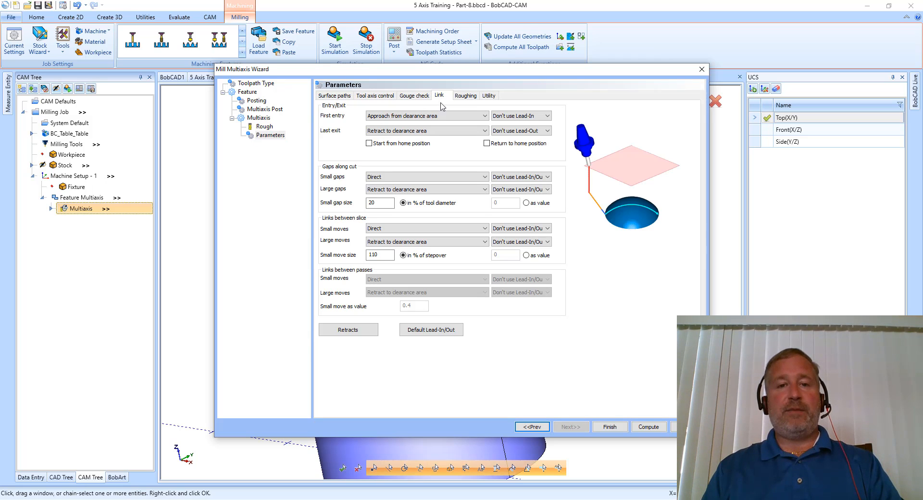
pyautogui.click(346, 330)
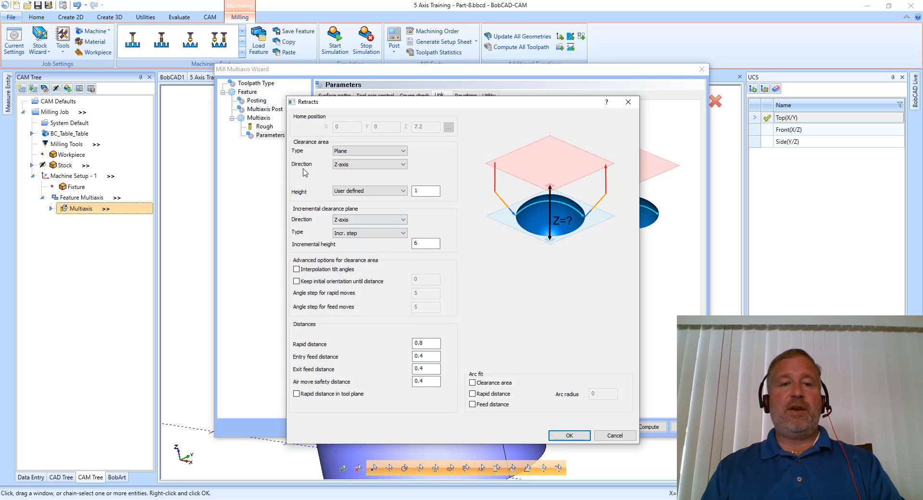
pyautogui.doubleClick(420, 190)
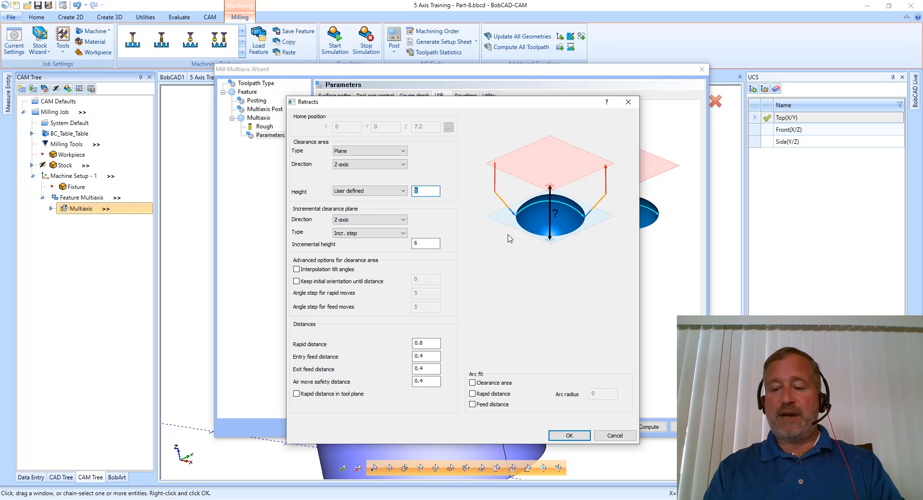
pyautogui.write('2.5')
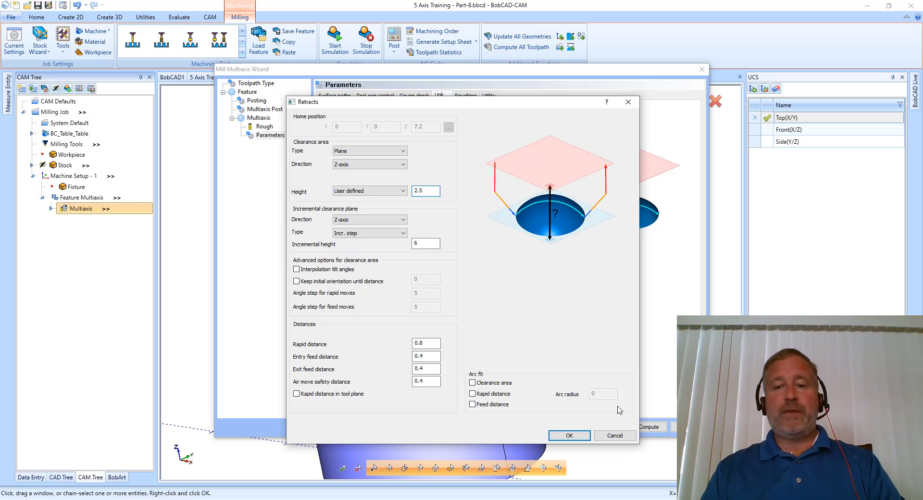
pyautogui.click(569, 436)
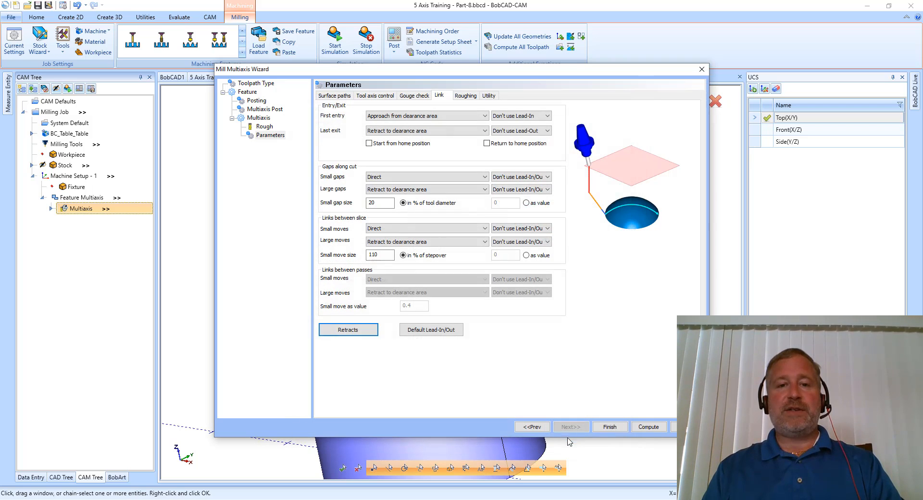
pyautogui.click(647, 427)
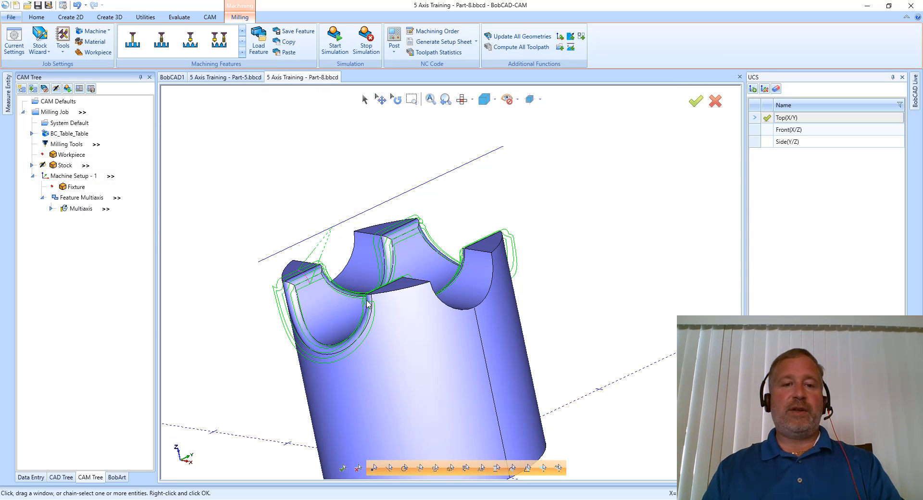
# Backplot the Multiaxis operation and step through its entry from the clearance plane into the first cutting moves
pyautogui.moveTo(357, 245); pyautogui.dragTo(409, 207, button='middle')
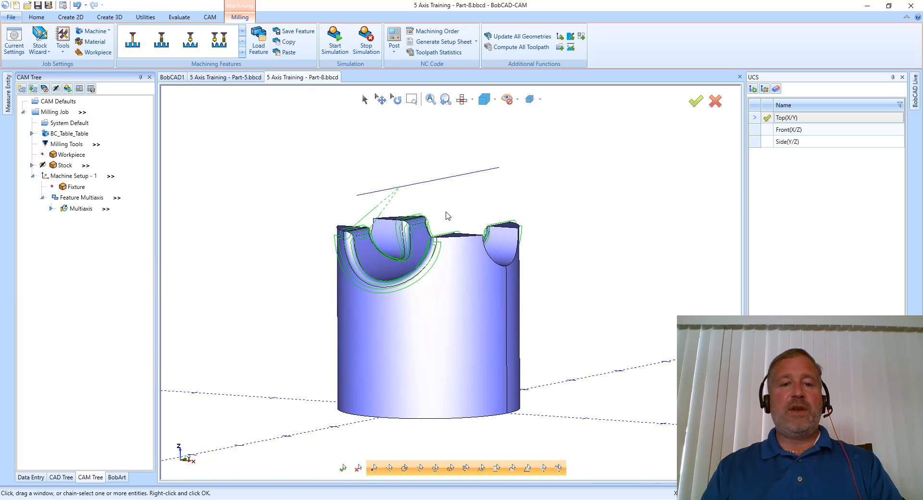
pyautogui.scroll(6, 377, 234)
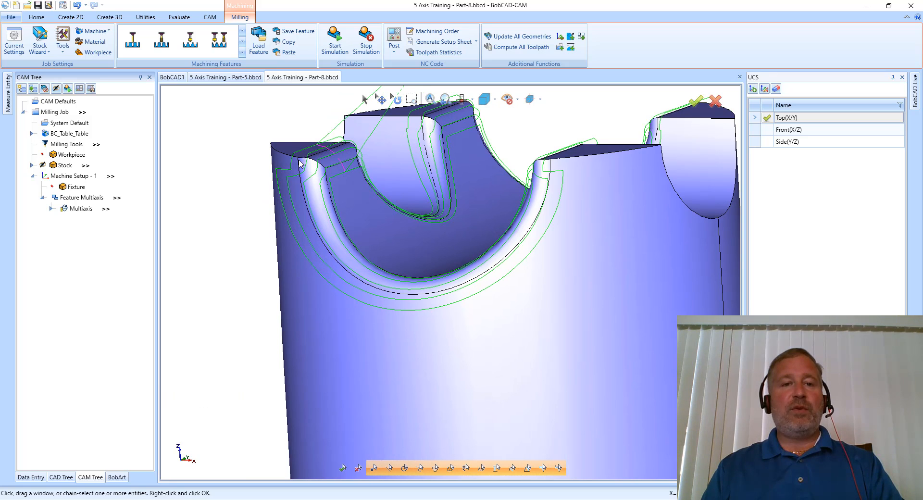
pyautogui.moveTo(299, 165); pyautogui.dragTo(570, 220, button='middle')
pyautogui.click(80, 209)
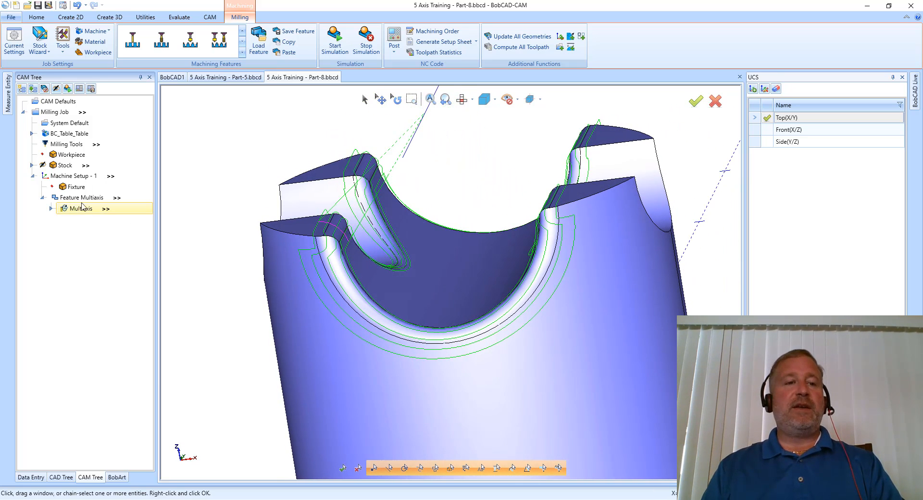
pyautogui.rightClick(91, 214)
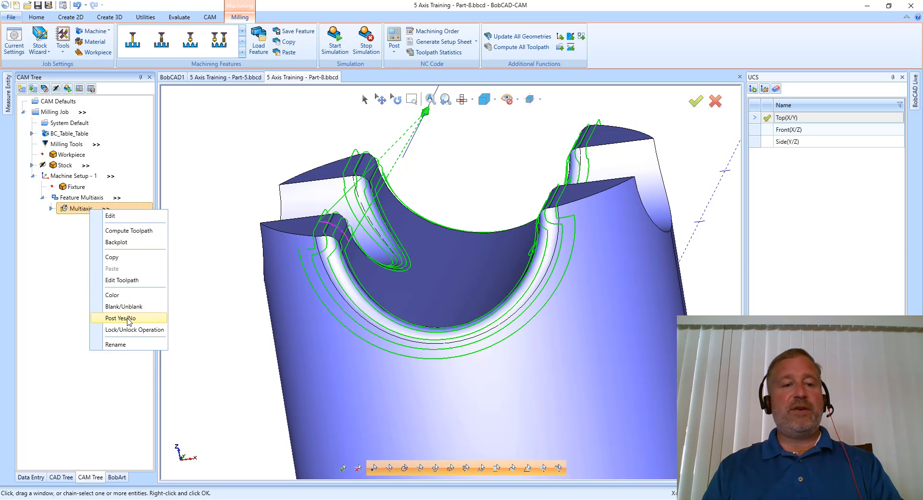
pyautogui.click(126, 242)
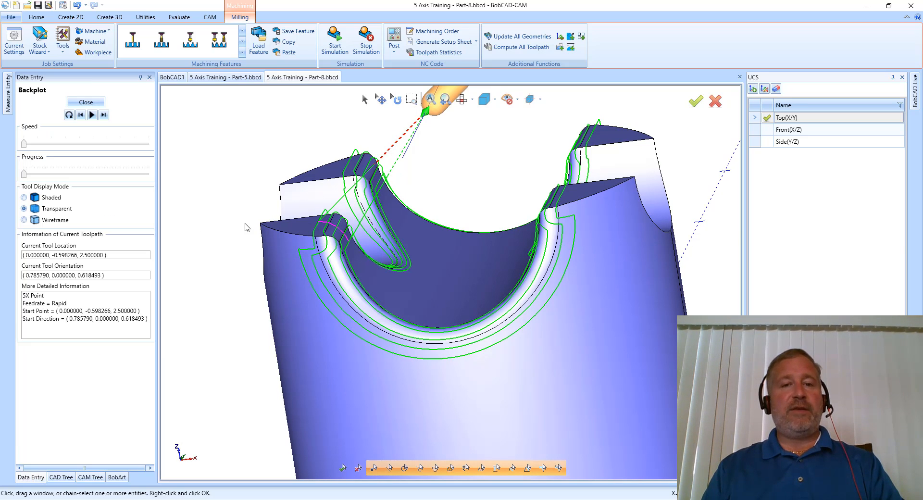
pyautogui.click(103, 114)
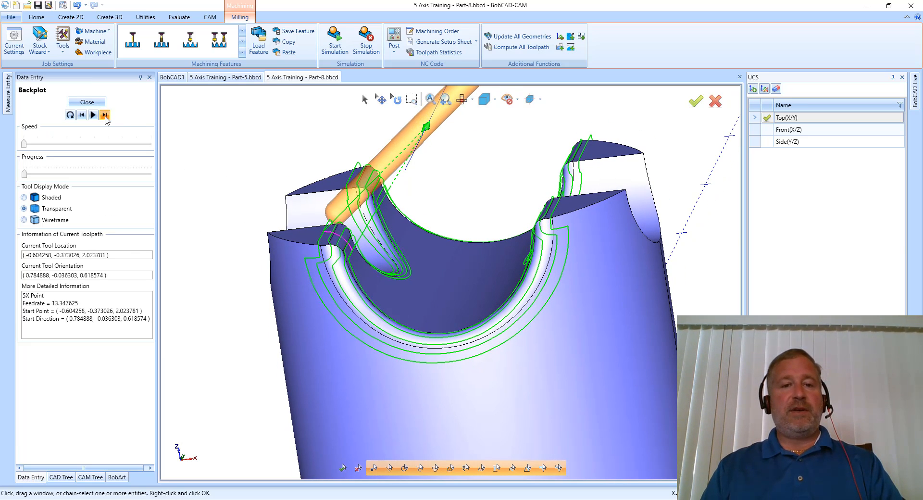
pyautogui.click(104, 116)
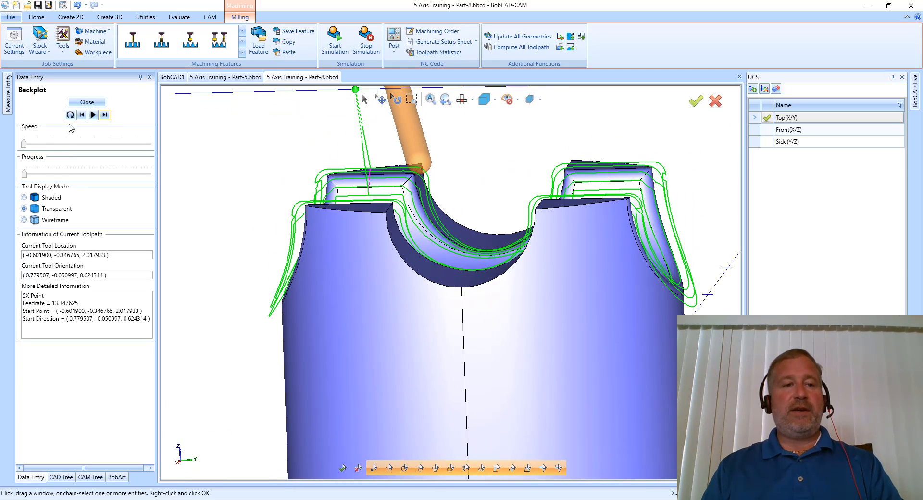
# Advance the backplot to the opposite side of the part and step the tool around the cutout's outer corner
pyautogui.moveTo(25, 176); pyautogui.dragTo(34, 180)
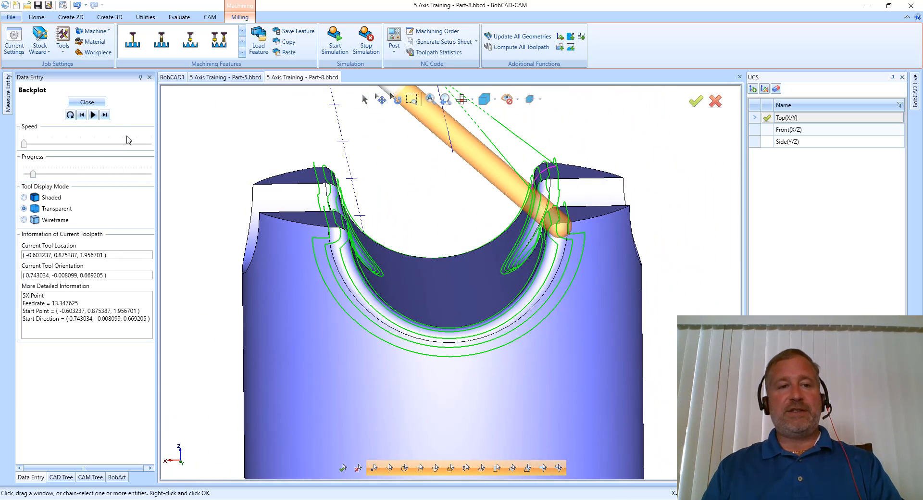
pyautogui.click(104, 115)
pyautogui.click(104, 115)
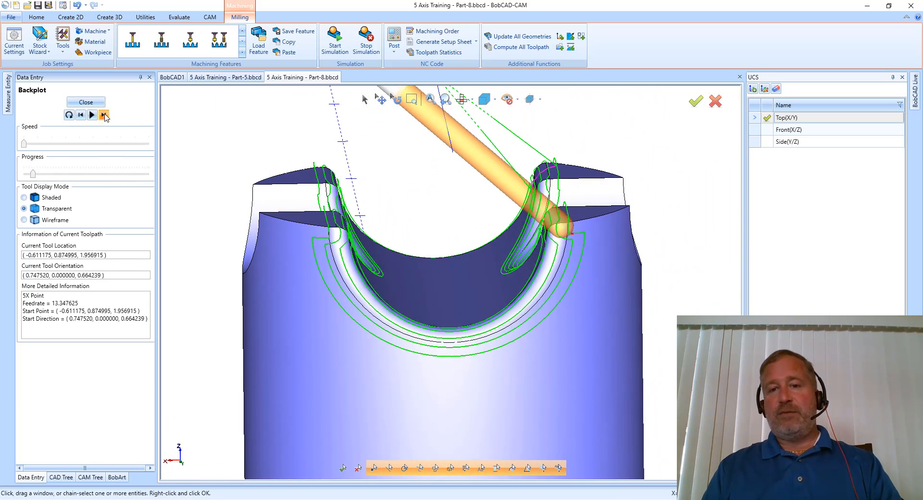
pyautogui.click(104, 115)
pyautogui.click(104, 115)
pyautogui.click(104, 115)
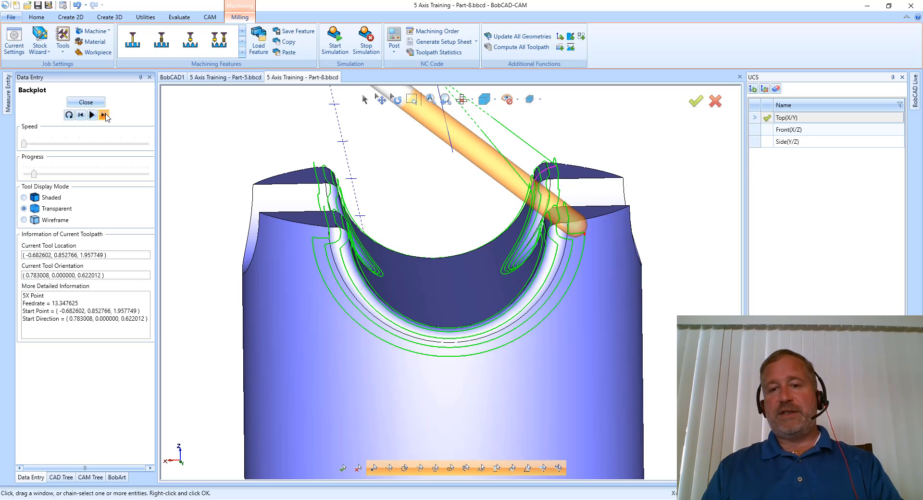
pyautogui.click(104, 115)
pyautogui.click(104, 115)
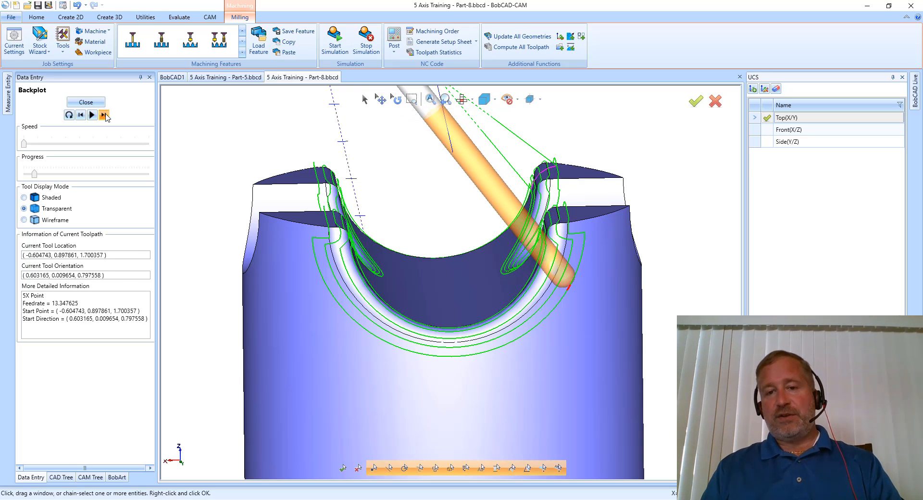
pyautogui.click(104, 114)
pyautogui.click(104, 114)
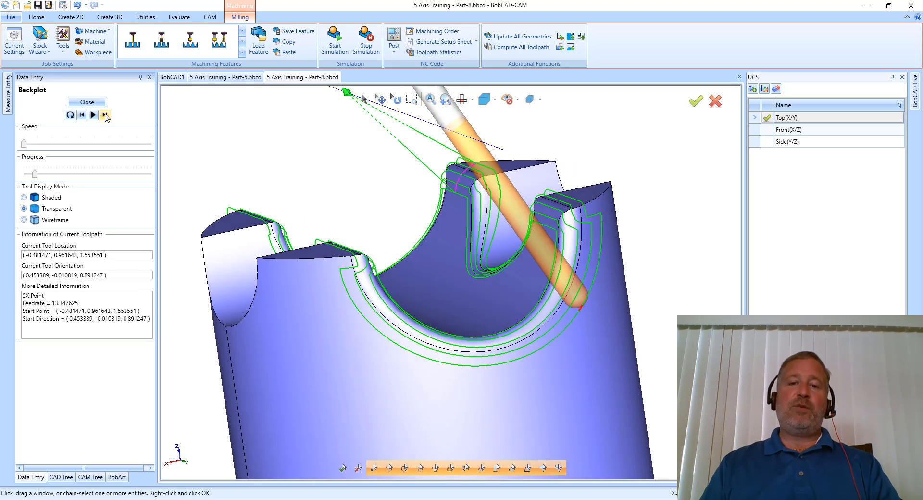
# Examine the spacing of the passes along the filleted edge from several angles and close the backplot
pyautogui.moveTo(324, 207); pyautogui.dragTo(382, 238, button='middle')
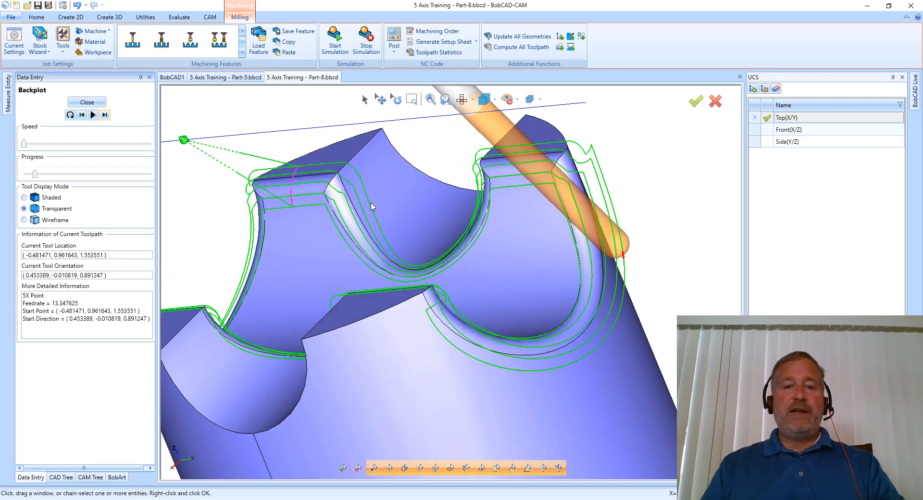
pyautogui.moveTo(371, 206); pyautogui.dragTo(325, 215, button='middle')
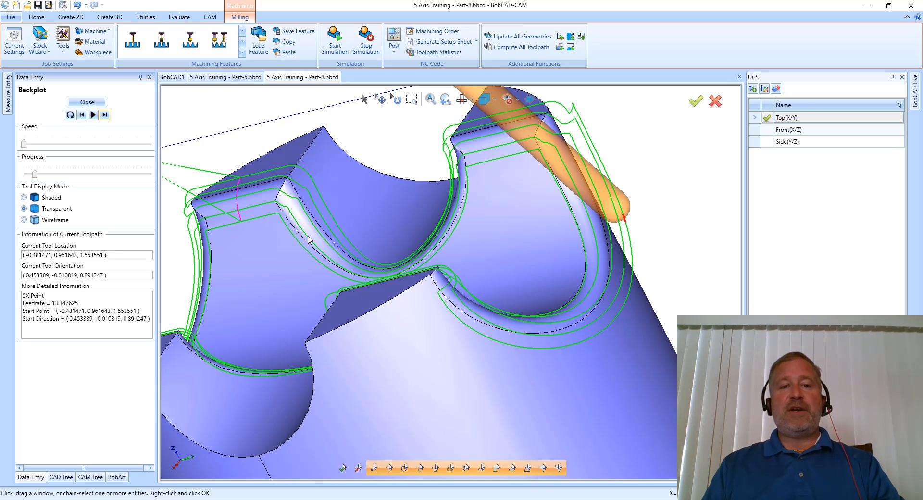
pyautogui.moveTo(312, 243); pyautogui.dragTo(309, 240, button='middle')
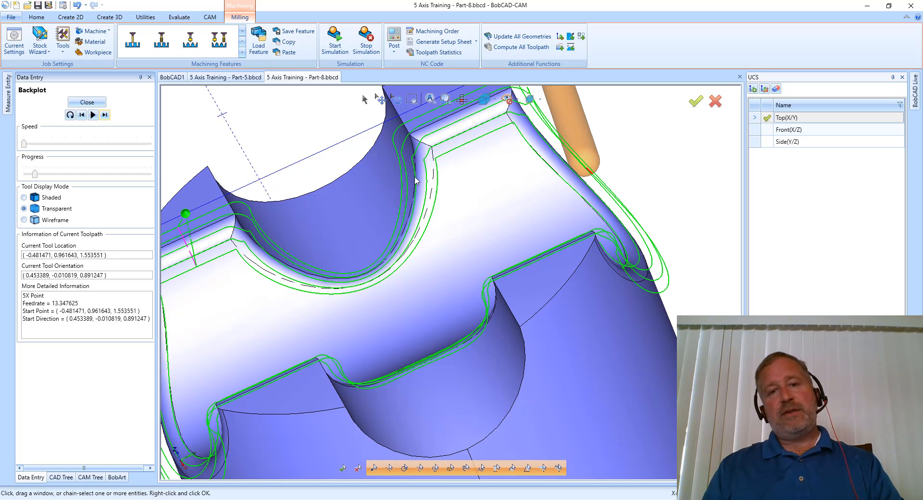
pyautogui.click(87, 101)
# Set the Multiaxis operation's number of cuts to 12 and recompute the toolpath
pyautogui.rightClick(82, 208)
pyautogui.click(109, 214)
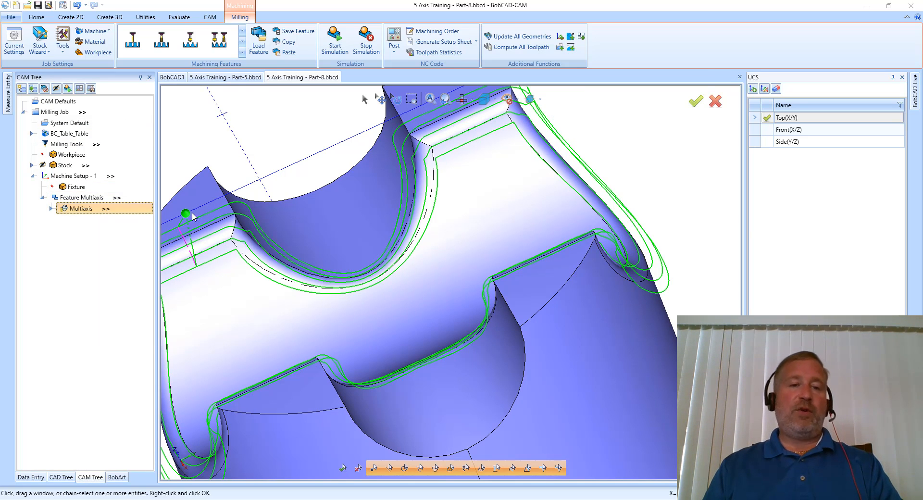
pyautogui.click(276, 136)
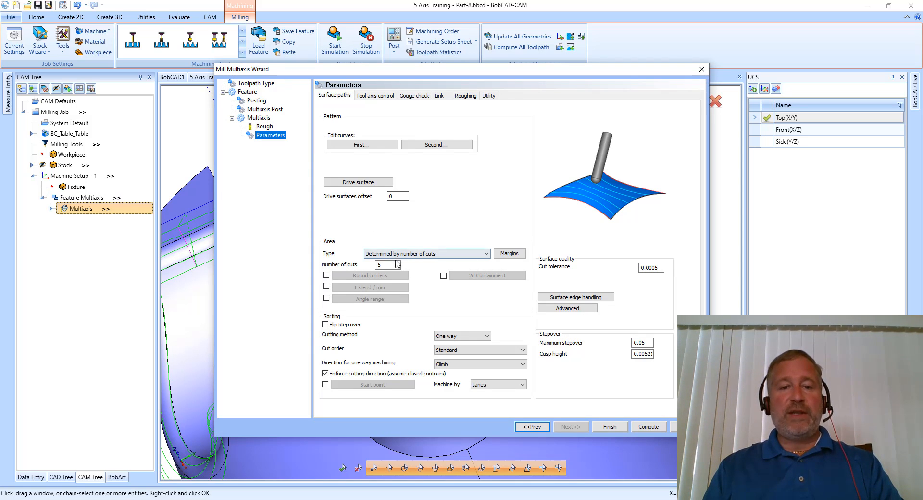
pyautogui.click(397, 264)
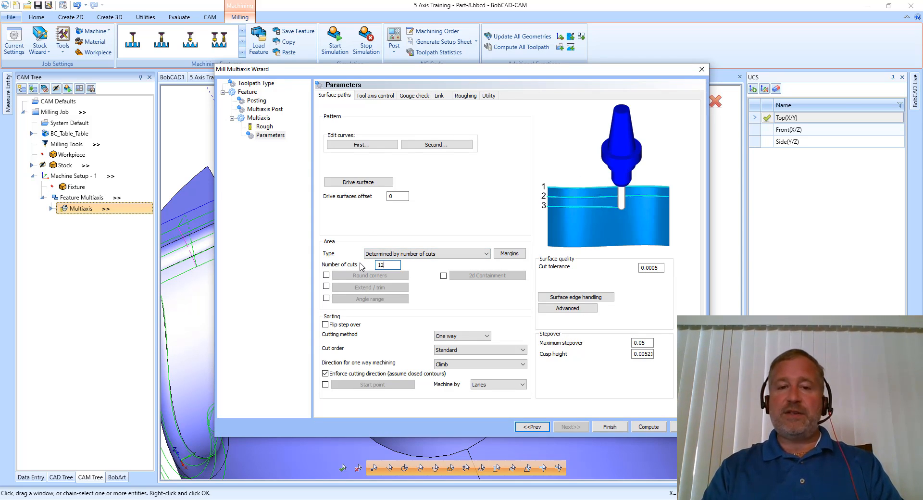
pyautogui.click(645, 423)
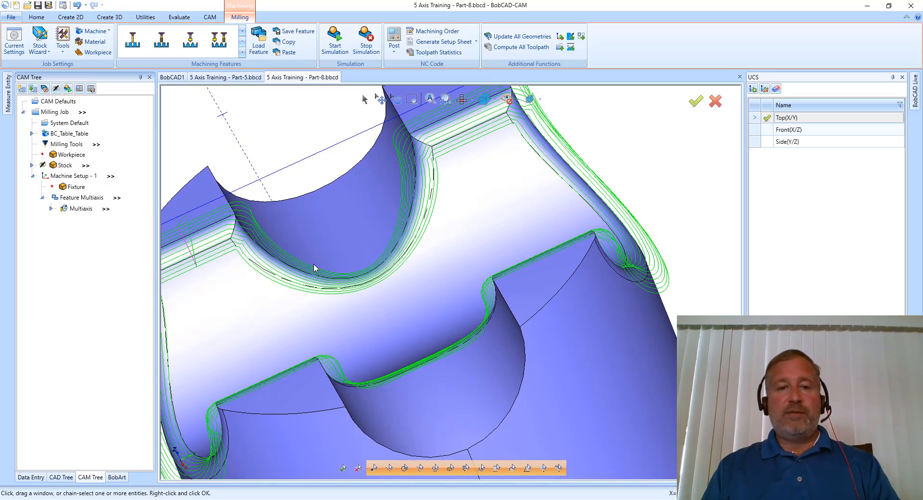
# Examine the denser passes and the links between them on the filleted edge, all around the part and close up
pyautogui.moveTo(365, 251)
pyautogui.mouseDown(button='middle')
pyautogui.moveTo(357, 249)
pyautogui.moveTo(364, 245)
pyautogui.mouseUp(button='middle')
pyautogui.moveTo(364, 242); pyautogui.dragTo(363, 242, button='middle')
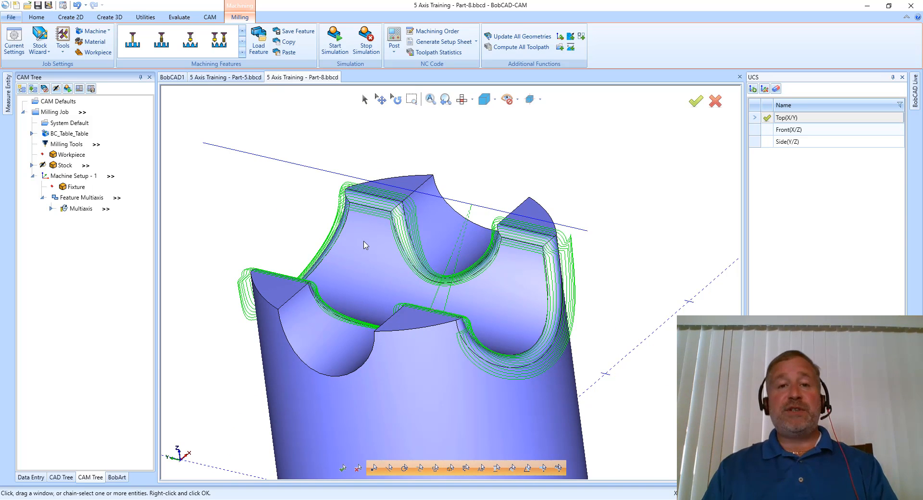
pyautogui.moveTo(232, 236); pyautogui.dragTo(257, 240, button='middle')
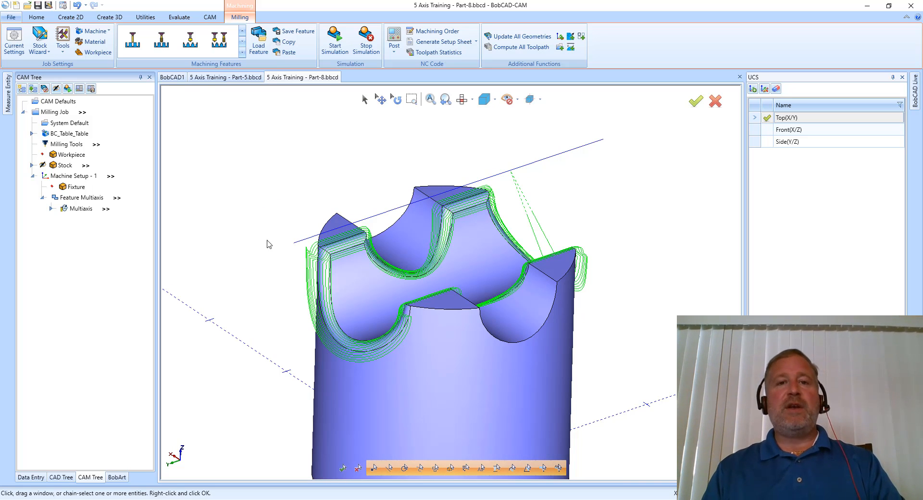
pyautogui.moveTo(276, 208); pyautogui.dragTo(275, 209, button='middle')
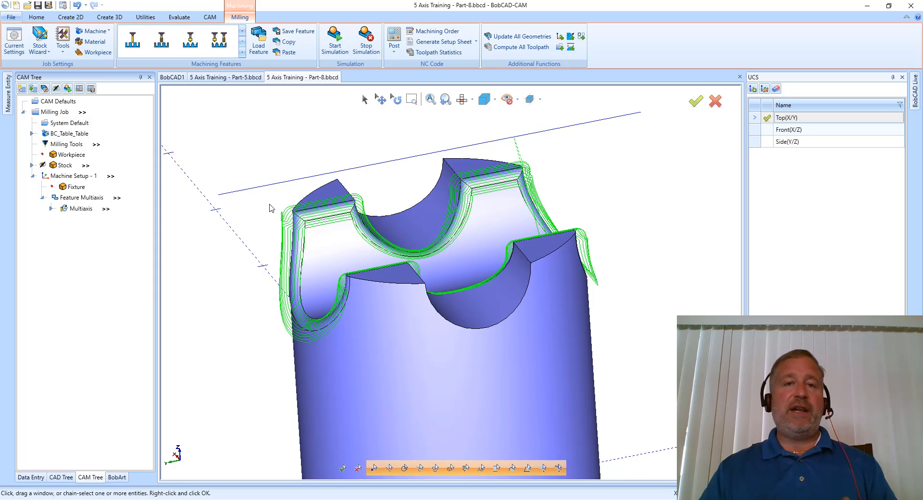
pyautogui.moveTo(268, 204); pyautogui.dragTo(308, 244, button='middle')
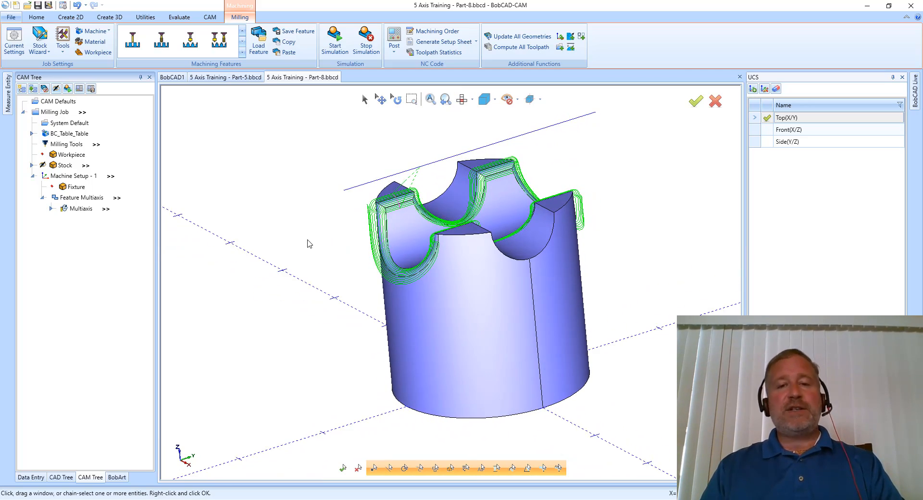
pyautogui.scroll(2, 309, 244)
pyautogui.scroll(5, 382, 190)
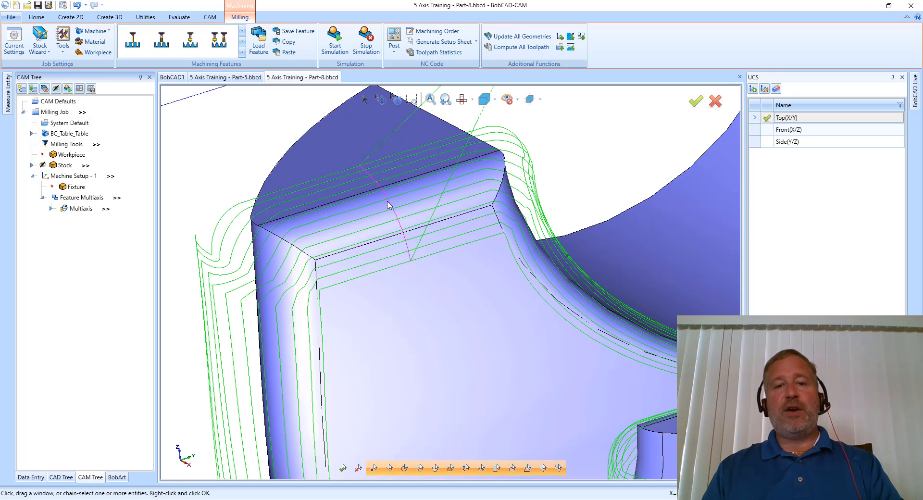
pyautogui.scroll(-5, 395, 235)
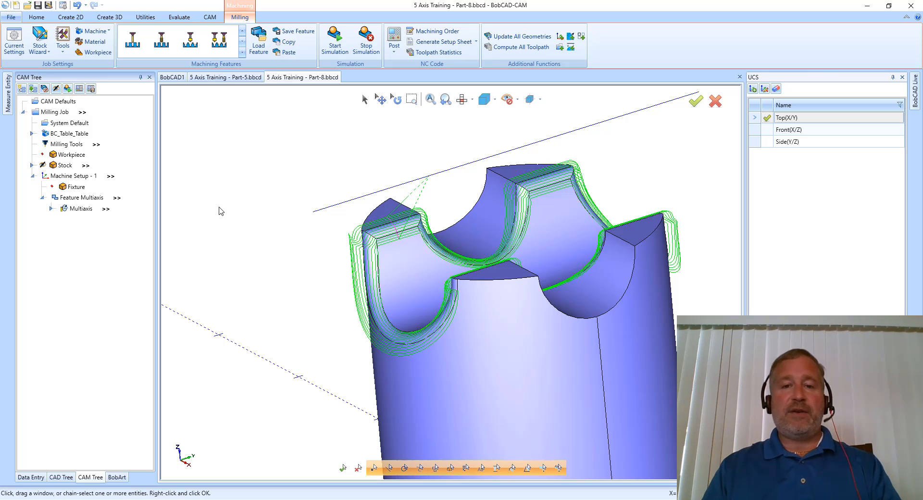
pyautogui.moveTo(255, 237); pyautogui.dragTo(181, 219, button='middle')
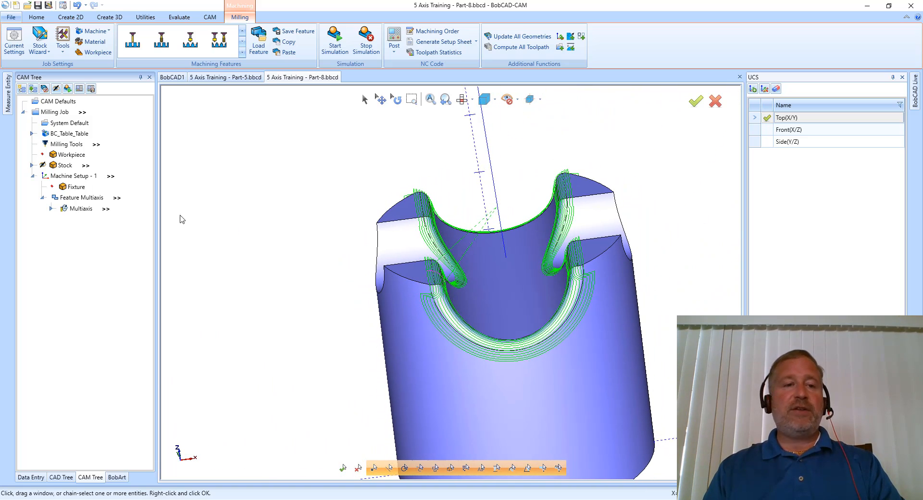
# Change the Multiaxis operation's cutting method to Spiral and recompute the toolpath
pyautogui.rightClick(82, 209)
pyautogui.click(120, 212)
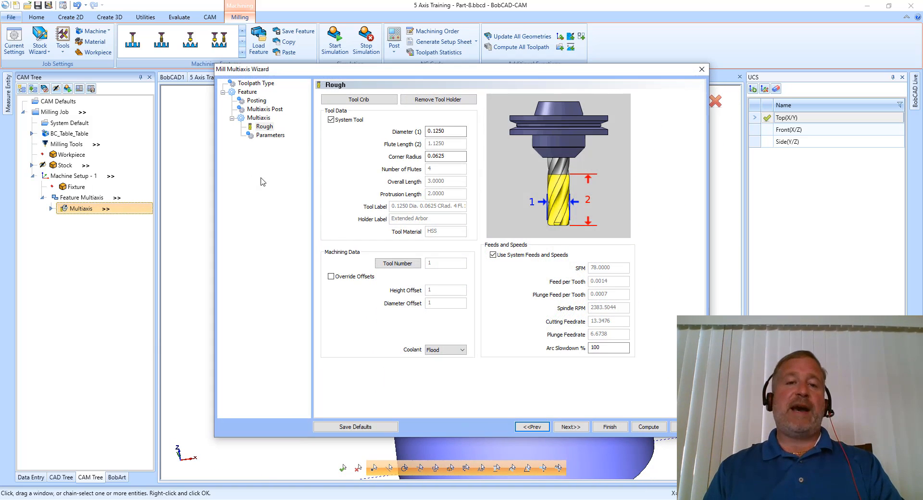
pyautogui.click(269, 136)
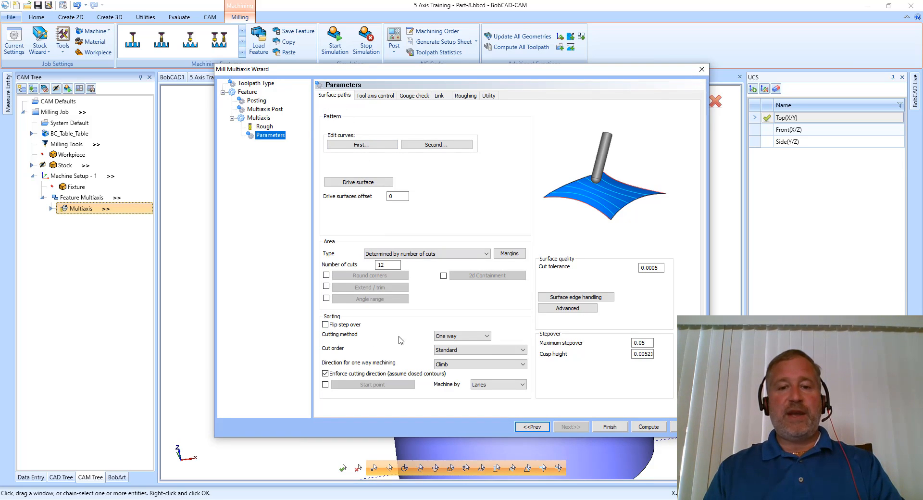
pyautogui.click(438, 336)
pyautogui.click(453, 359)
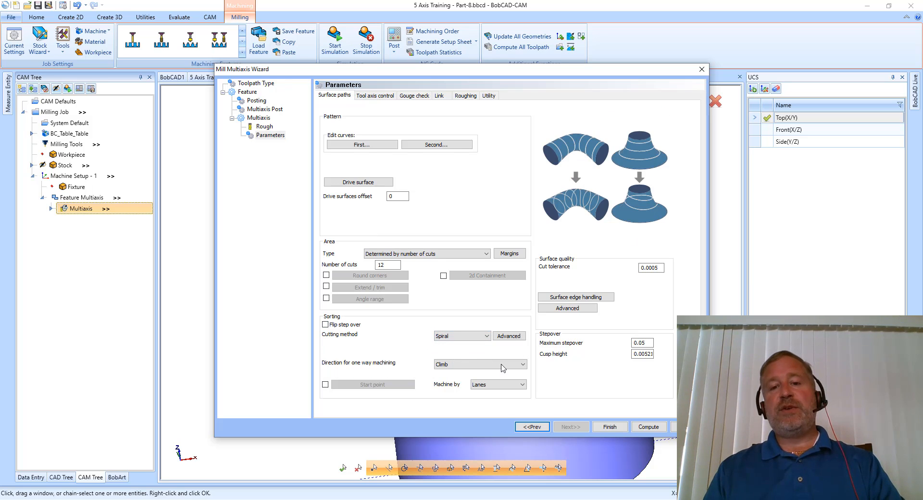
pyautogui.click(641, 427)
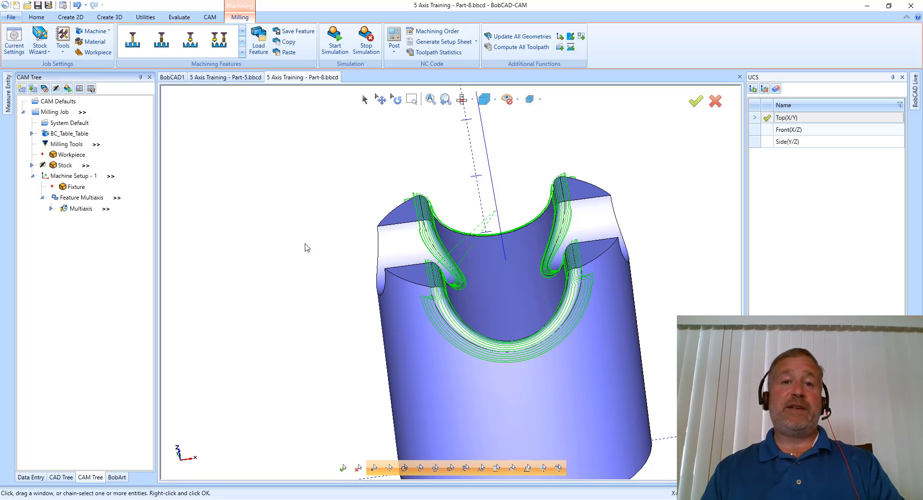
pyautogui.scroll(2, 320, 234)
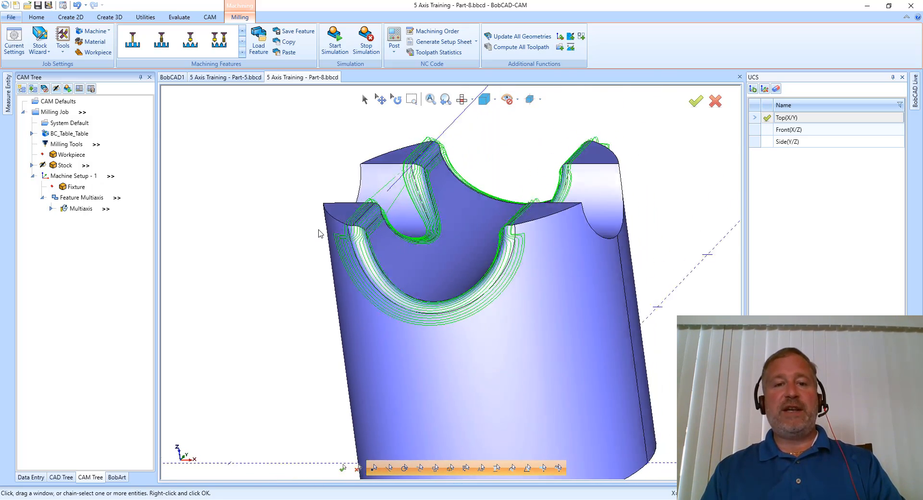